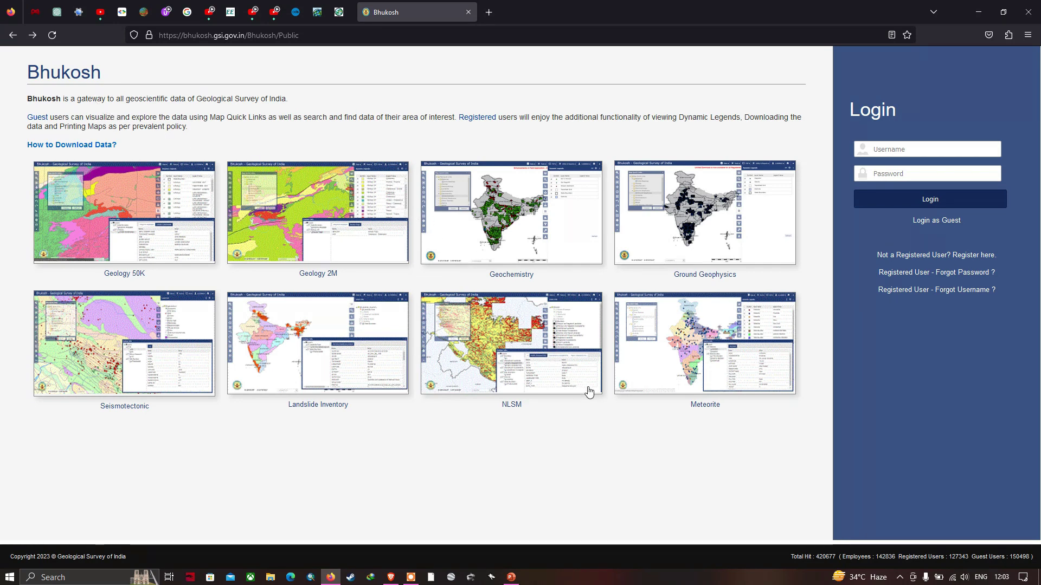
# - Follow Bhukosh's 'Not a Registered User? Register here.' link to the GSI external sign-in page
pyautogui.click(977, 255)
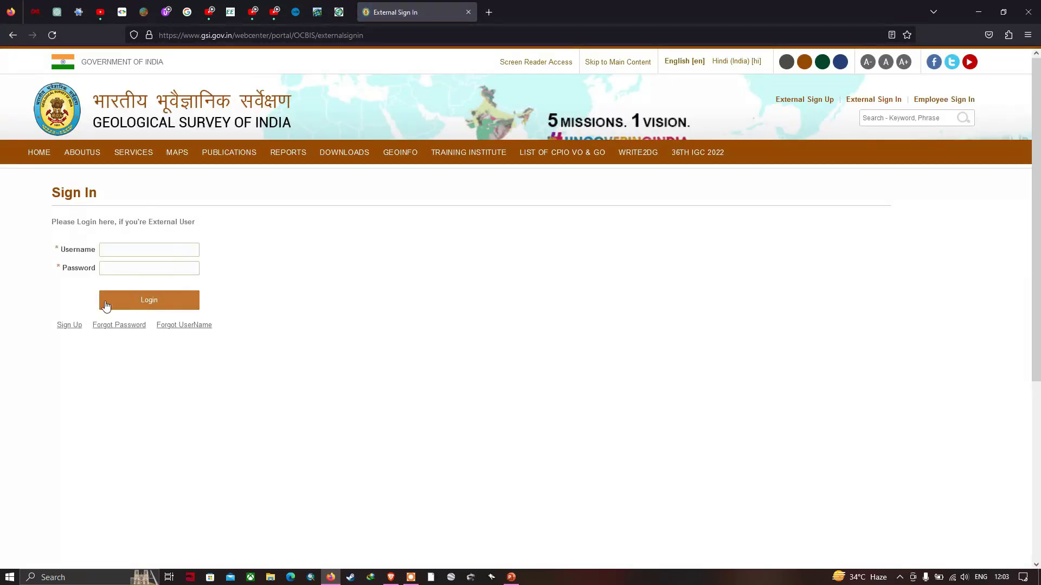
# - Open the GSI Sign Up form and scroll through its external user registration fields
pyautogui.click(76, 329)
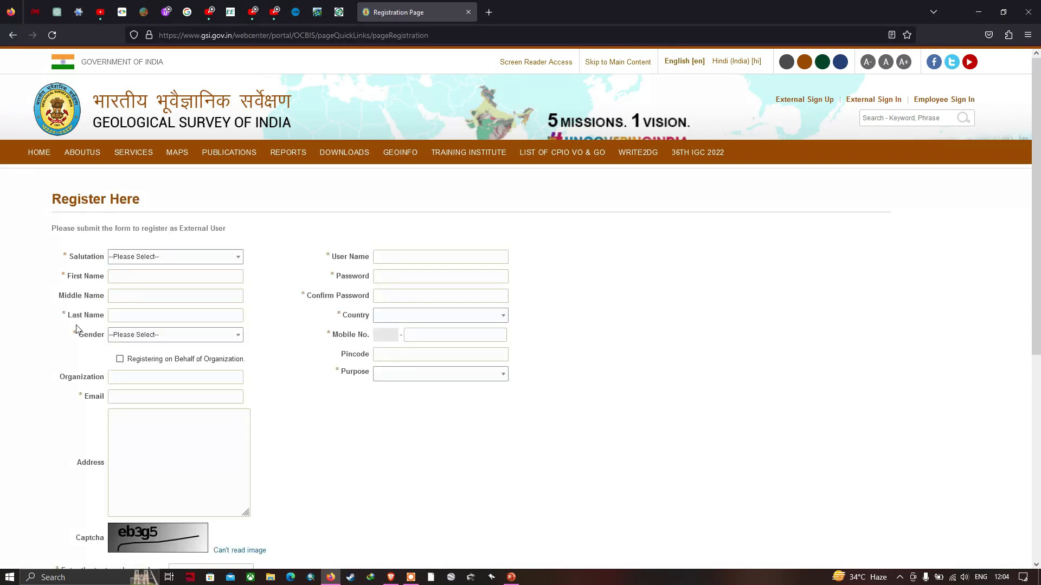
pyautogui.scroll(-1, 242, 302)
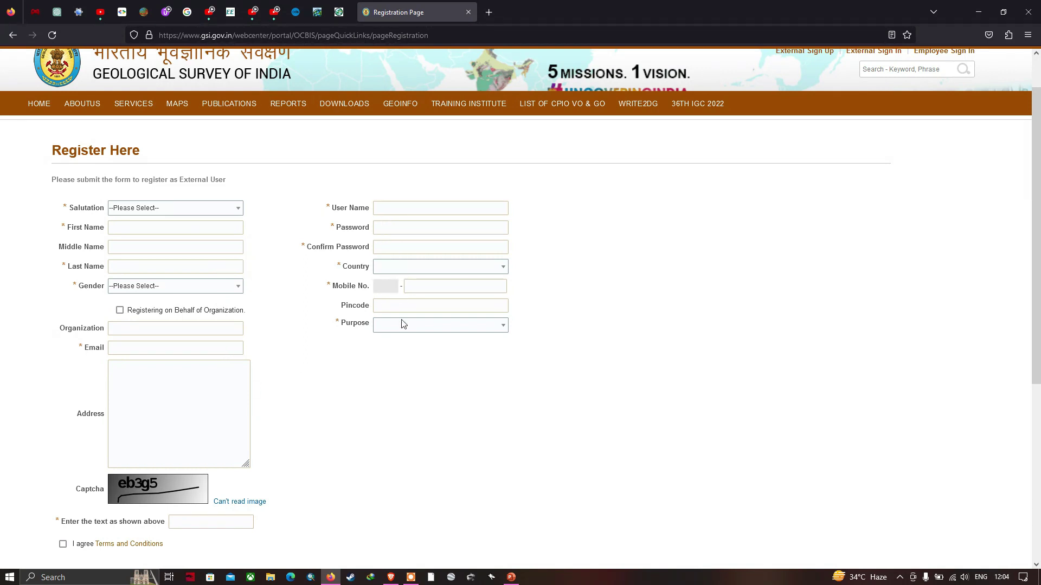
pyautogui.scroll(-1, 190, 412)
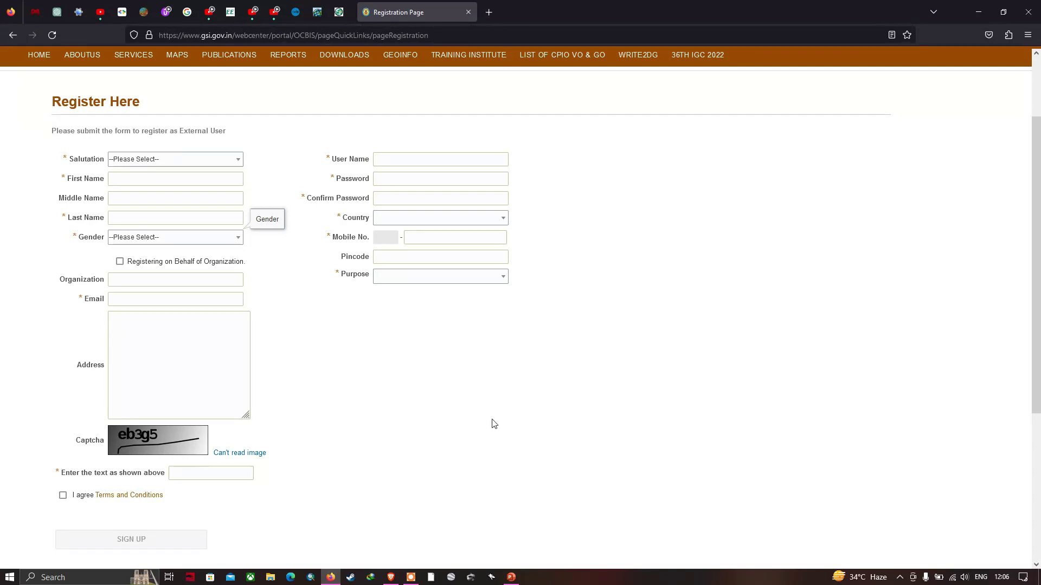
pyautogui.scroll(2, 493, 423)
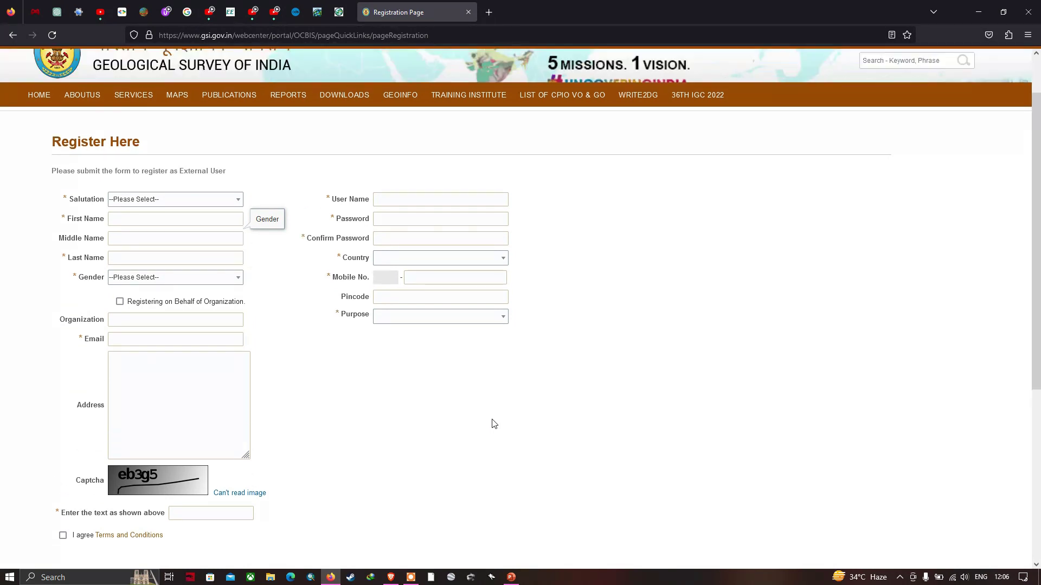
pyautogui.moveTo(199, 151)
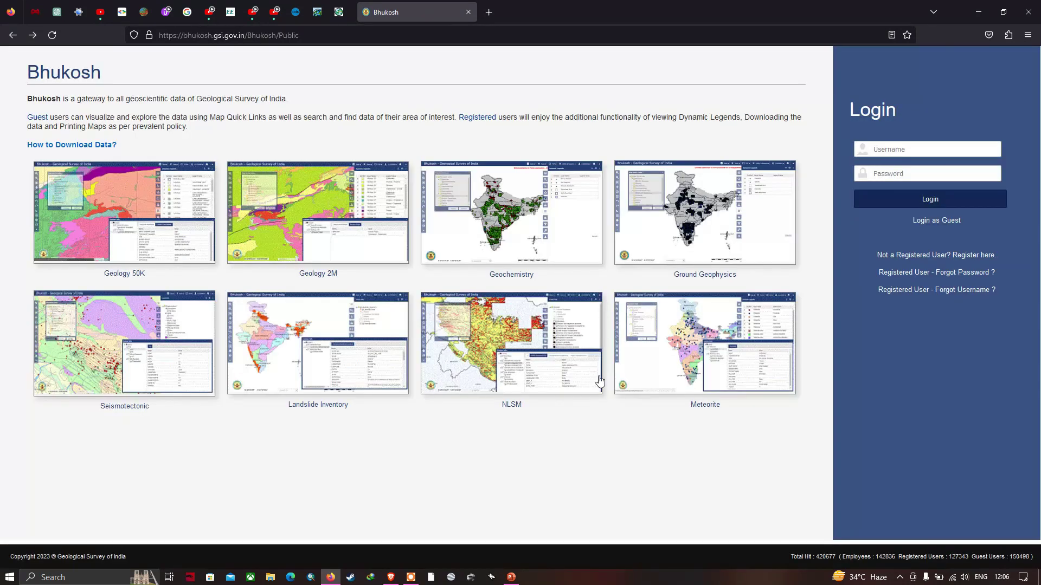
# - Go back to the Bhukosh portal and log in with the registered username and password
pyautogui.hotkey('alt', 'Left')
pyautogui.click(900, 152)
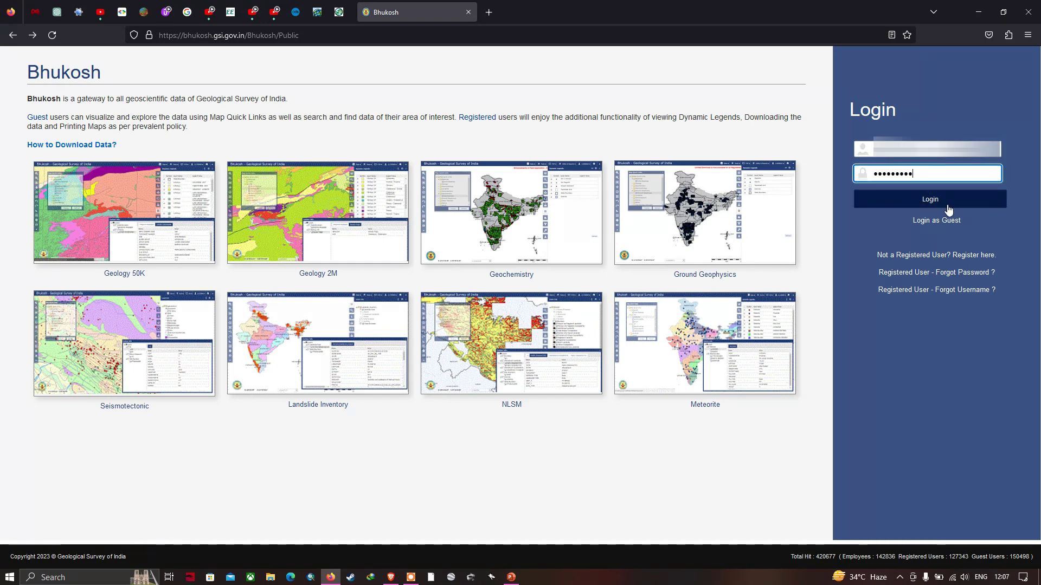
pyautogui.click(932, 204)
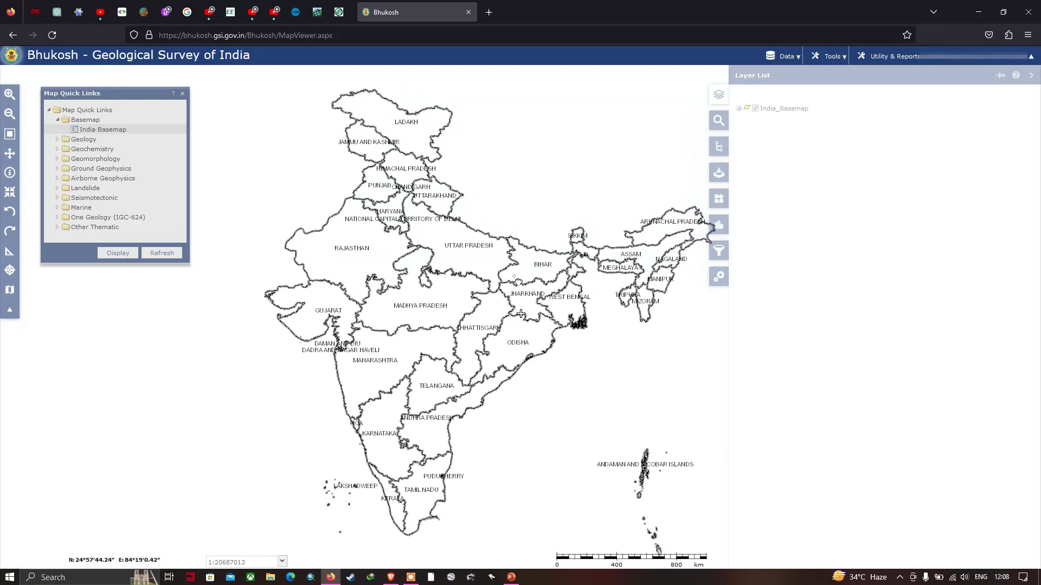
# - Display the Geology 50K layer from the Geology quick links and pan across India
pyautogui.moveTo(519, 279); pyautogui.dragTo(497, 282)
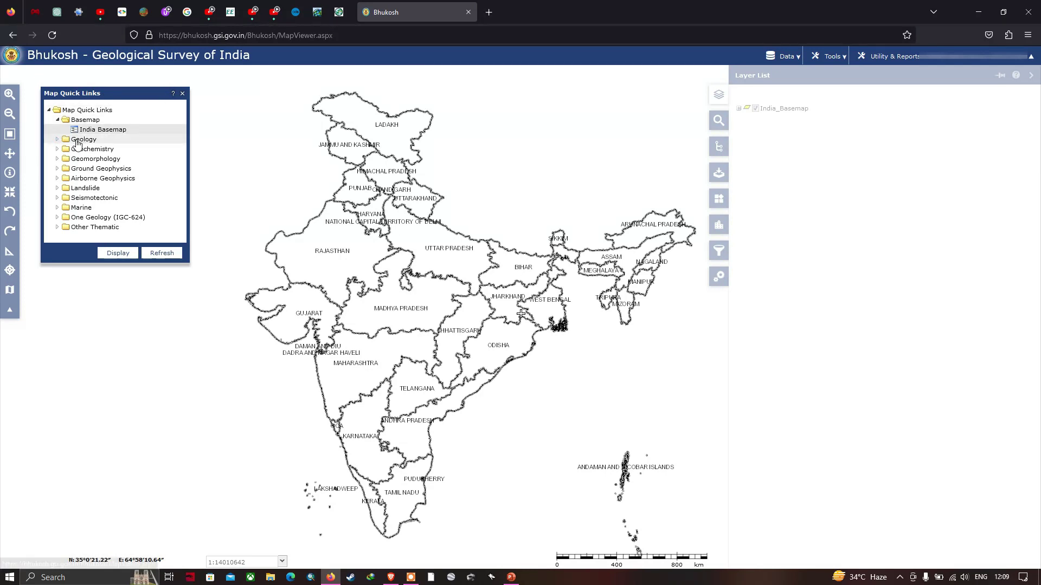
pyautogui.click(59, 140)
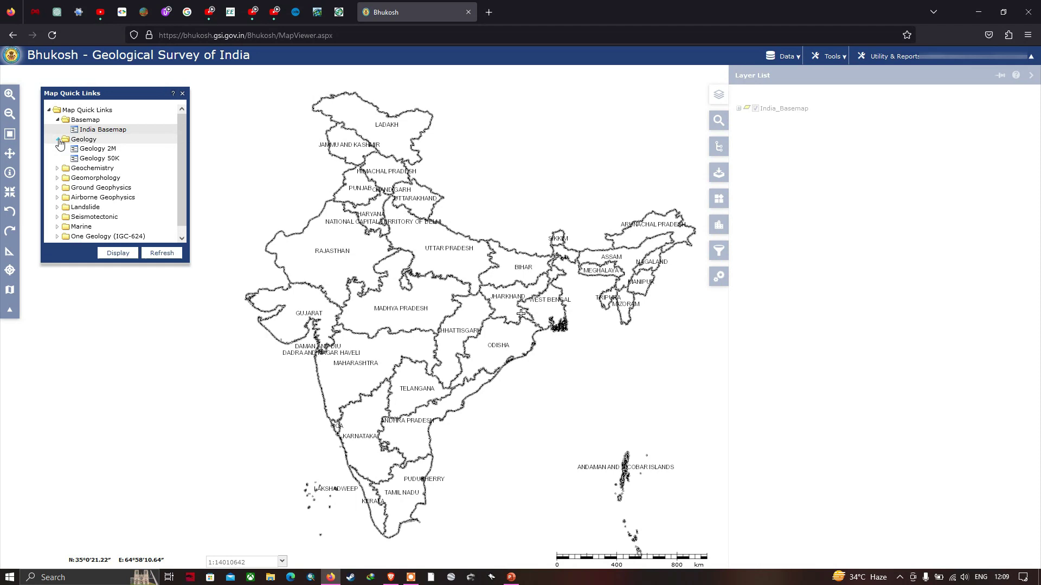
pyautogui.click(109, 161)
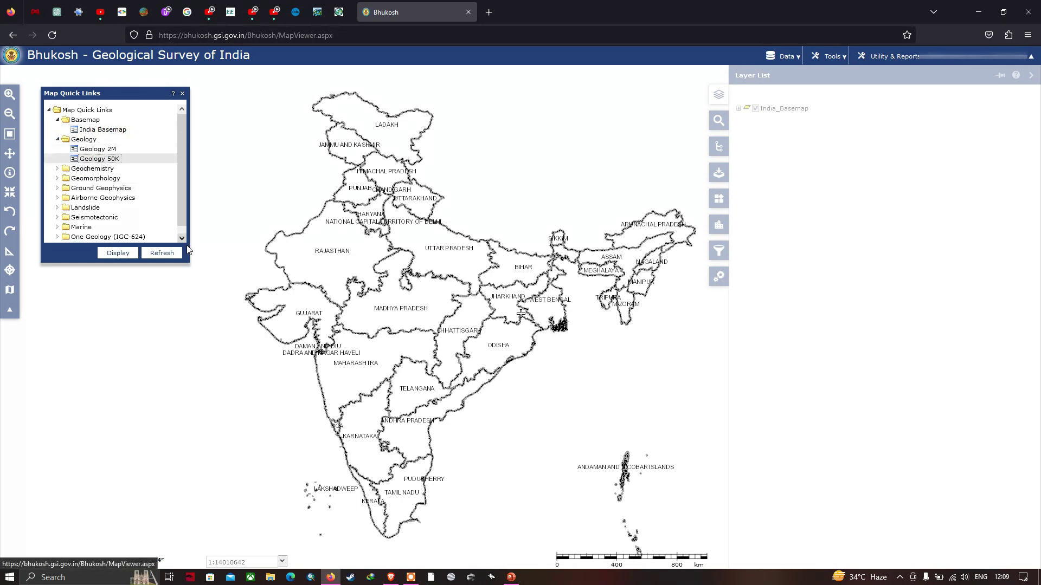
pyautogui.click(124, 259)
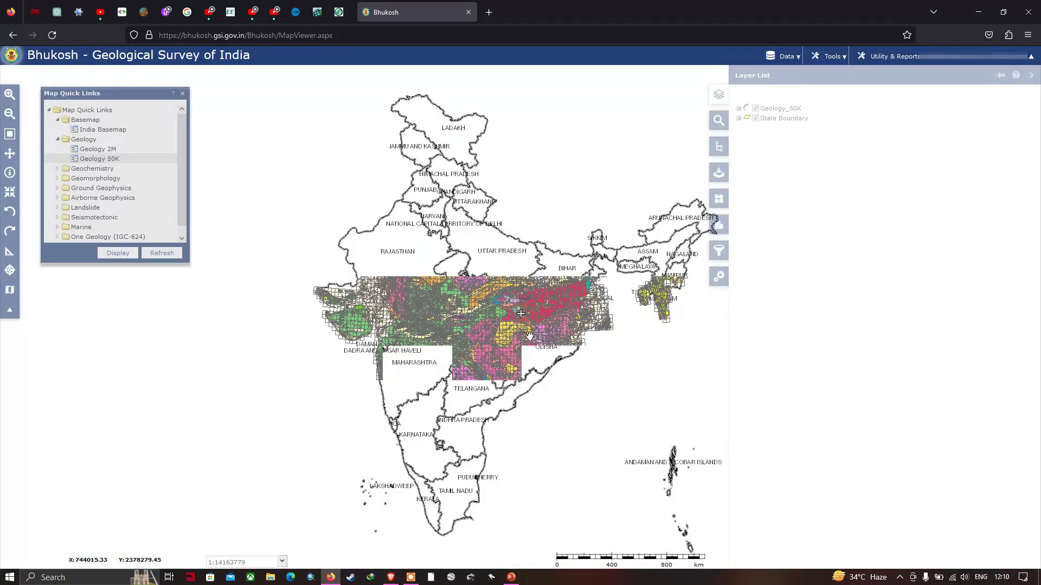
pyautogui.moveTo(528, 301); pyautogui.dragTo(506, 294)
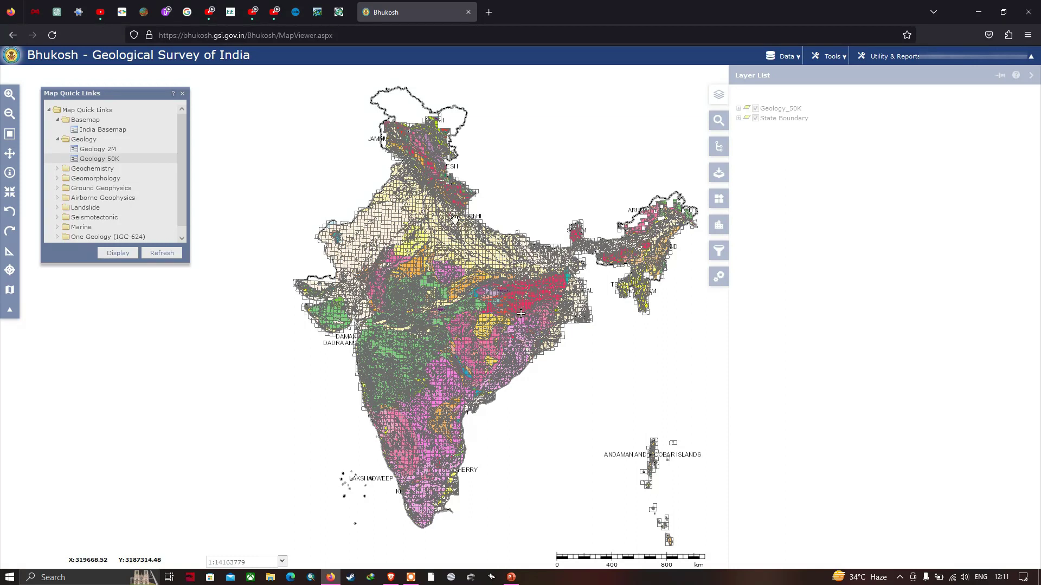
pyautogui.moveTo(451, 236); pyautogui.dragTo(441, 228)
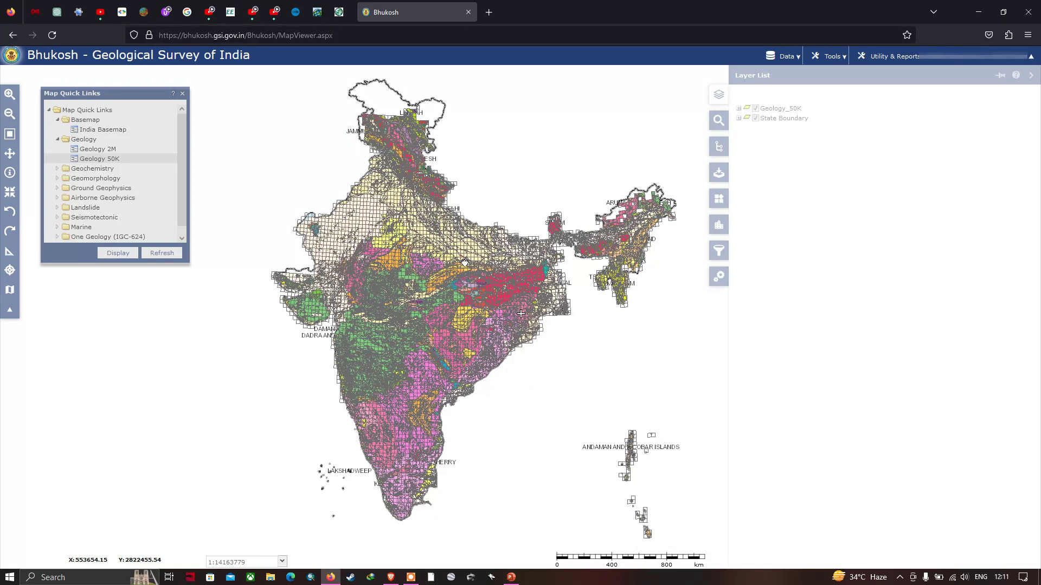
pyautogui.moveTo(460, 263); pyautogui.dragTo(448, 258)
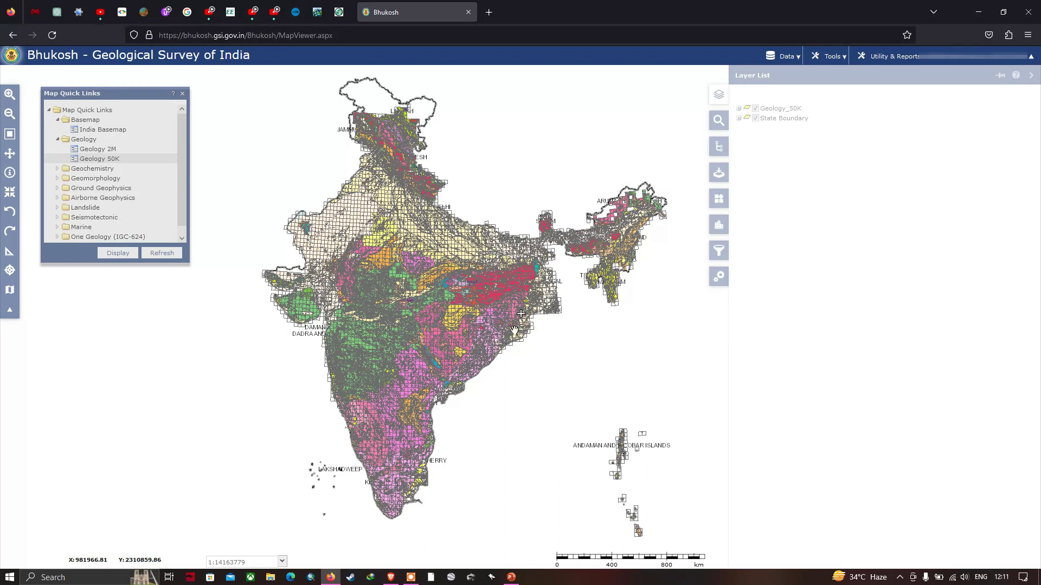
# - Restrict Unified Search to Tamil Nadu state and Kancheepuram district
pyautogui.click(717, 123)
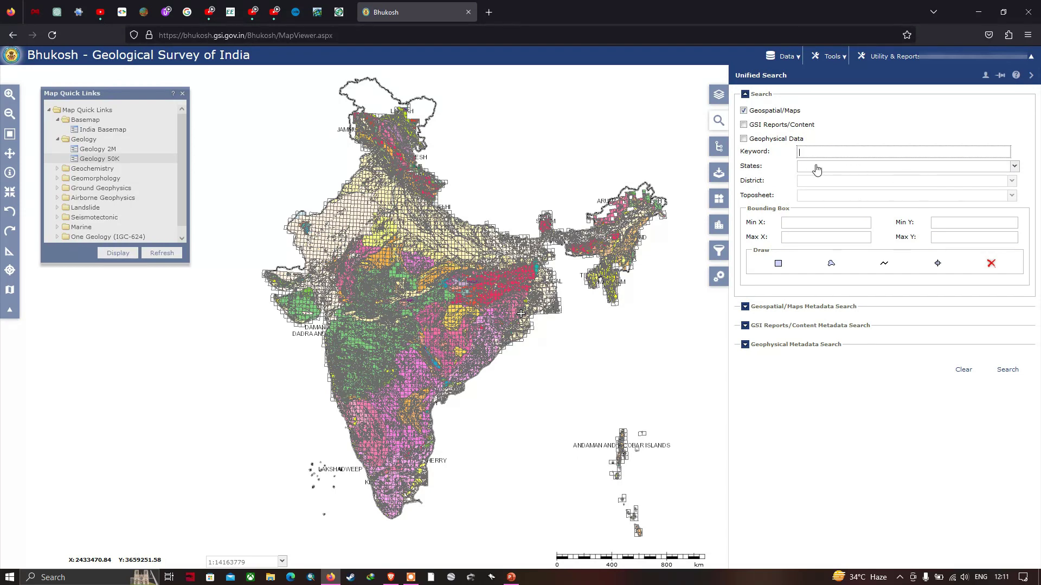
pyautogui.click(1014, 166)
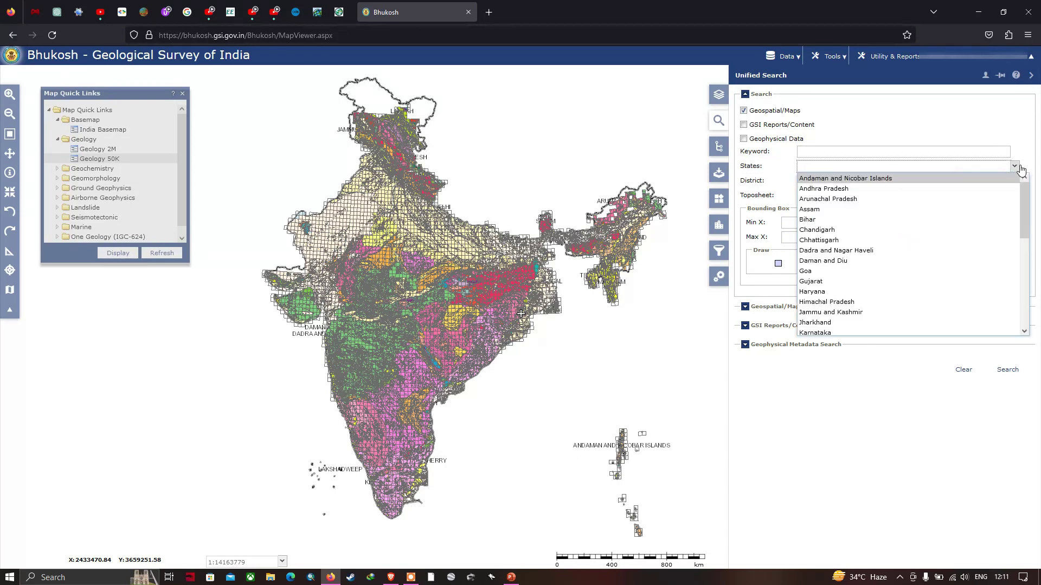
pyautogui.scroll(-6, 841, 231)
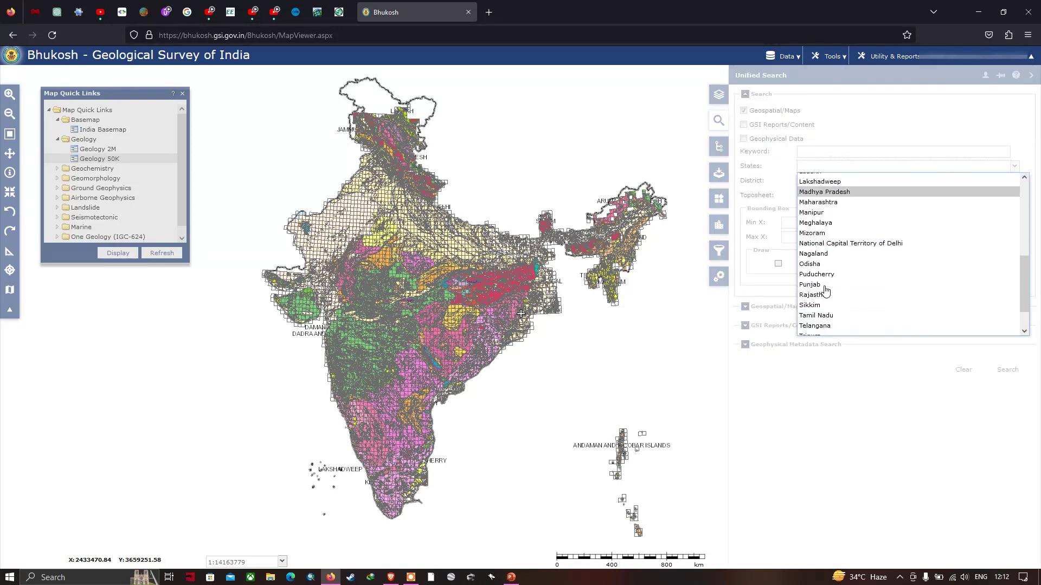
pyautogui.click(825, 280)
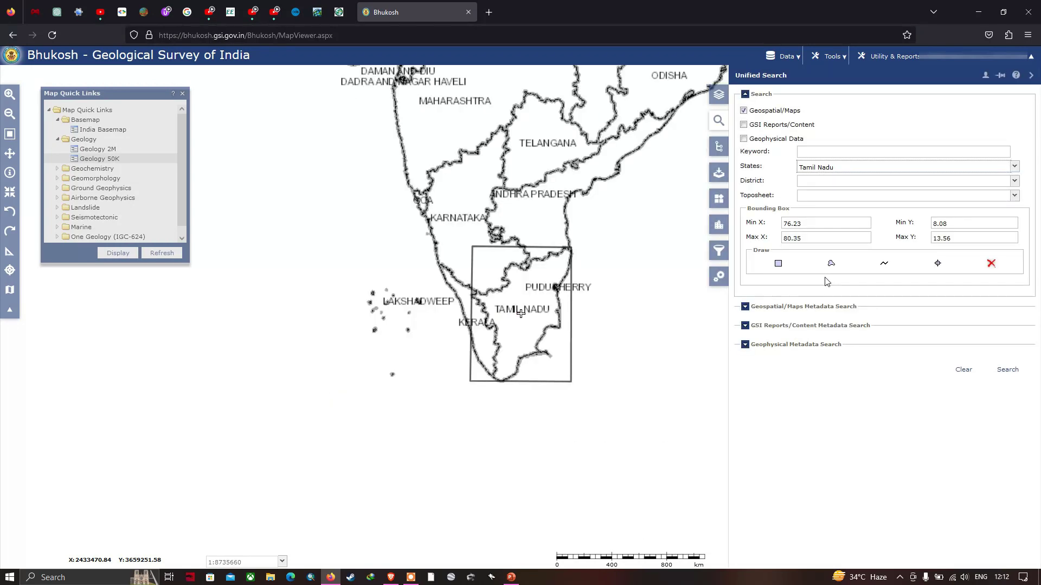
pyautogui.click(1015, 182)
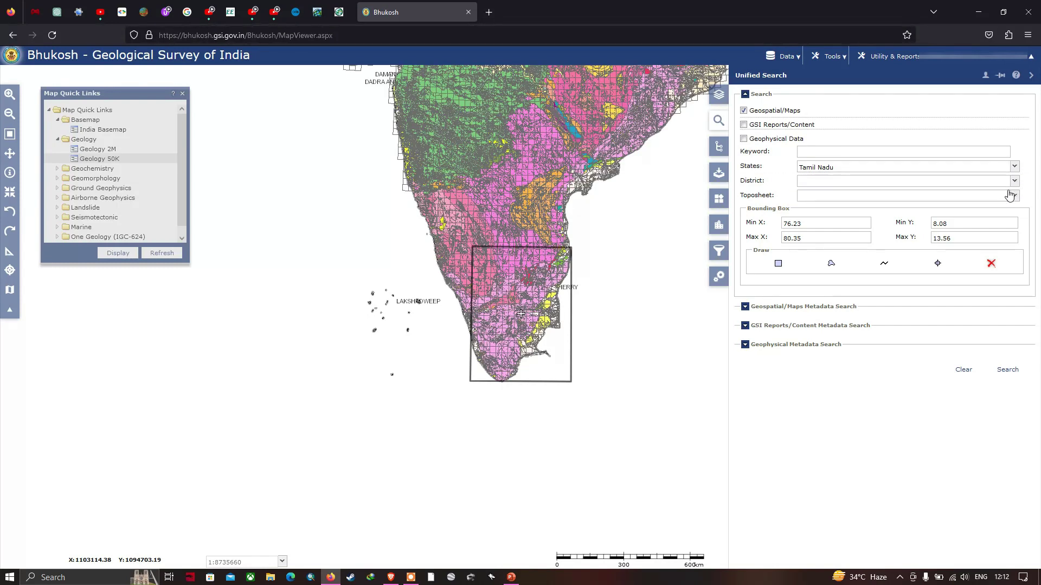
pyautogui.click(1012, 182)
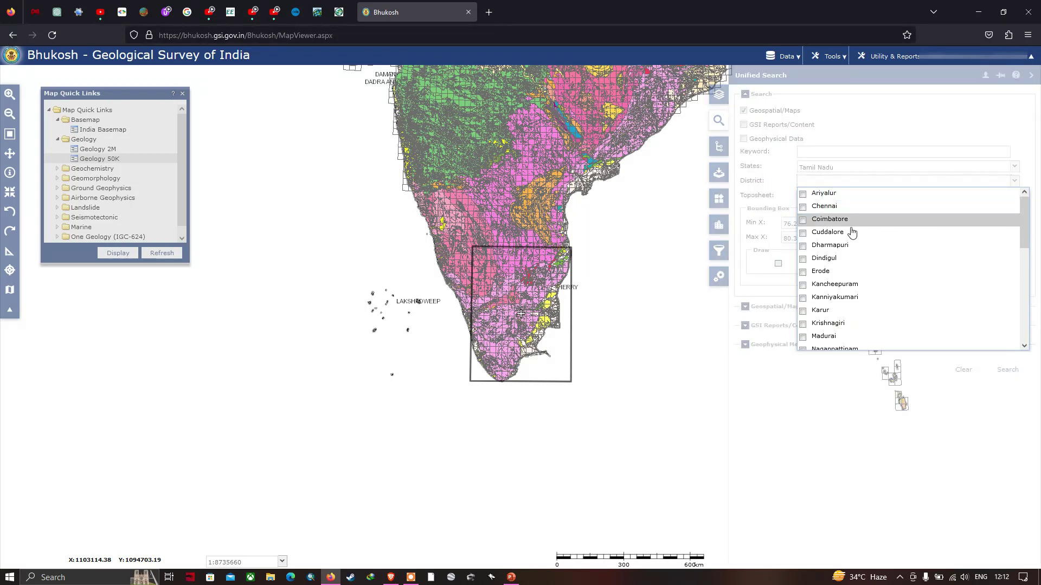
pyautogui.click(842, 287)
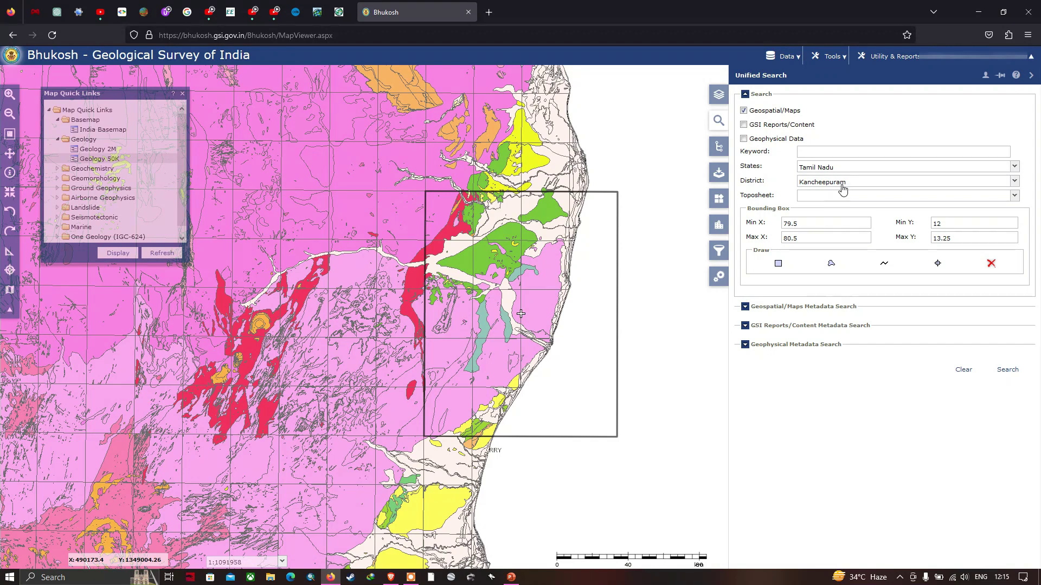
# - Run the Kancheepuram search and page through the results to page 4 of 11
pyautogui.click(1009, 371)
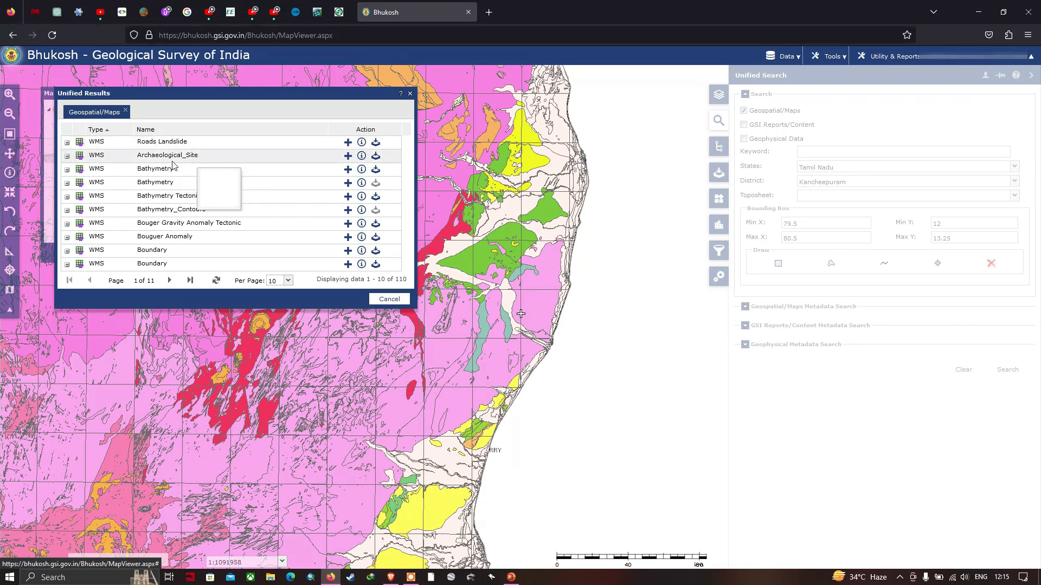
pyautogui.click(170, 281)
pyautogui.moveTo(191, 156); pyautogui.dragTo(233, 246)
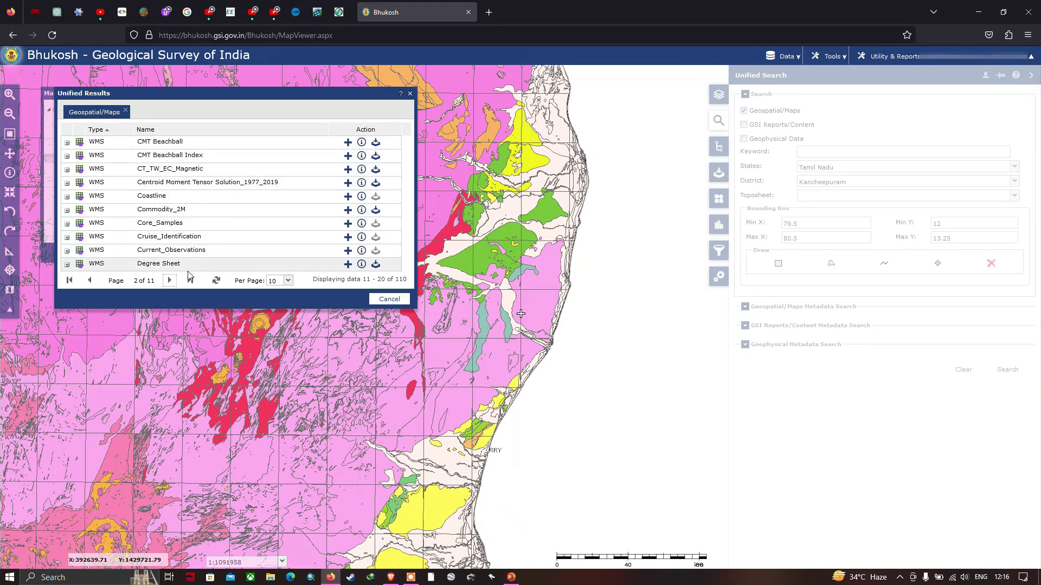
pyautogui.click(170, 281)
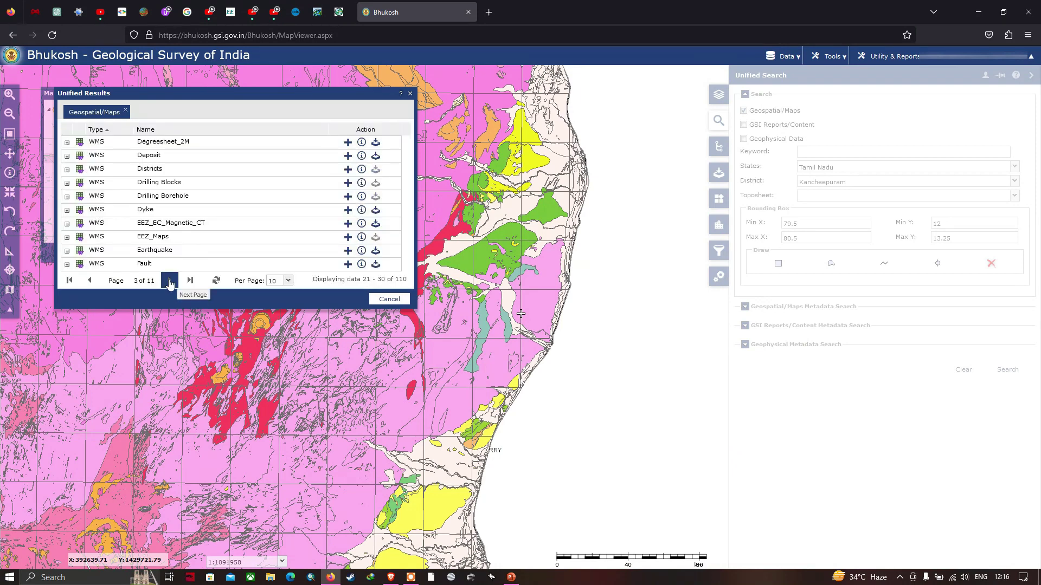
pyautogui.click(170, 280)
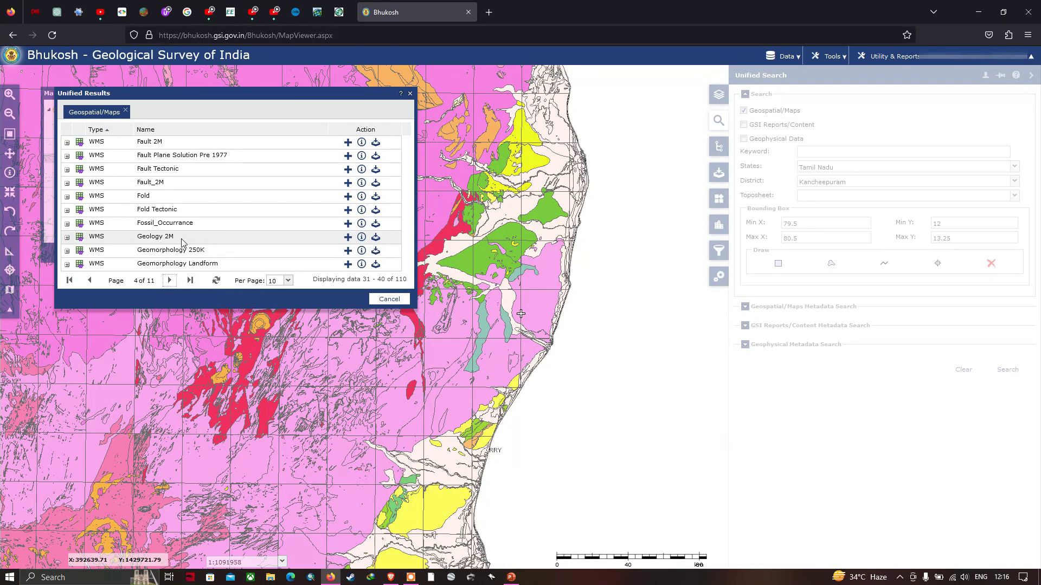
pyautogui.moveTo(182, 243)
pyautogui.mouseDown()
pyautogui.moveTo(187, 217)
pyautogui.moveTo(162, 213)
pyautogui.moveTo(151, 161)
pyautogui.moveTo(145, 177)
pyautogui.moveTo(178, 177)
pyautogui.moveTo(201, 252)
pyautogui.moveTo(219, 256)
pyautogui.moveTo(213, 275)
pyautogui.moveTo(174, 238)
pyautogui.mouseUp()
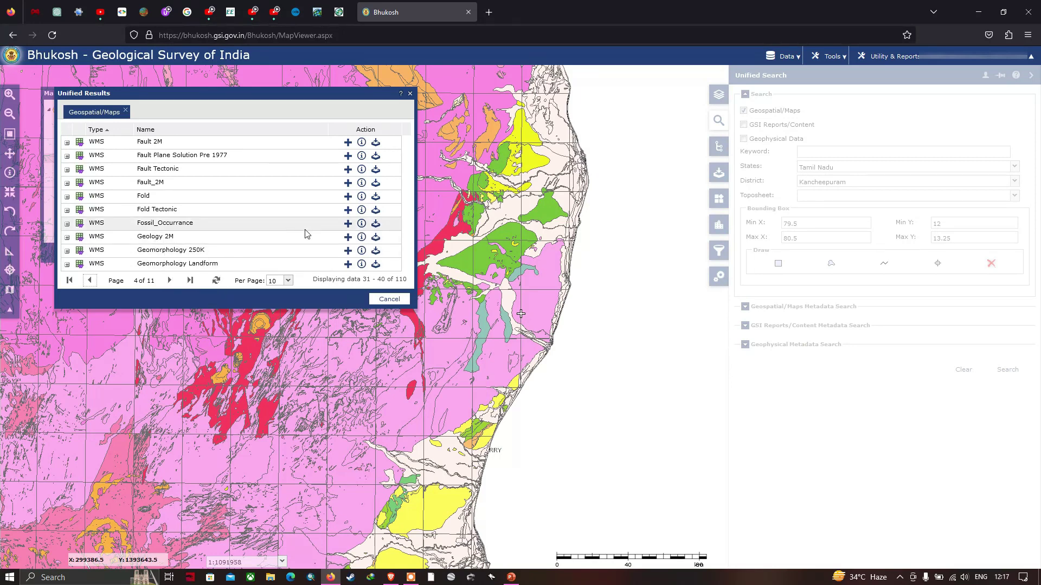
# - Add Geology 2M and Geomorphology Landform to the Unified Download cart
pyautogui.click(376, 239)
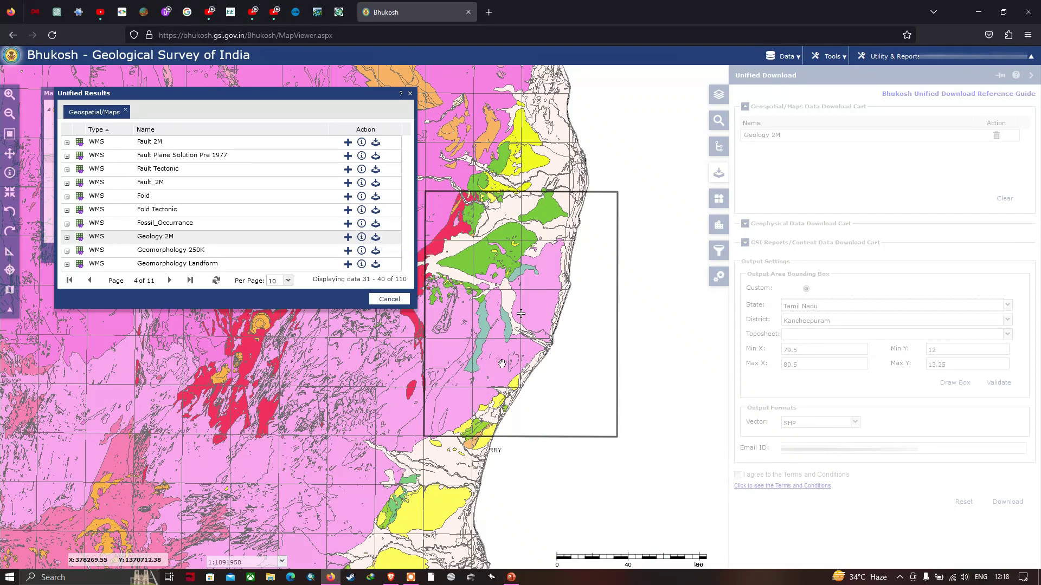
pyautogui.moveTo(204, 267); pyautogui.dragTo(216, 268)
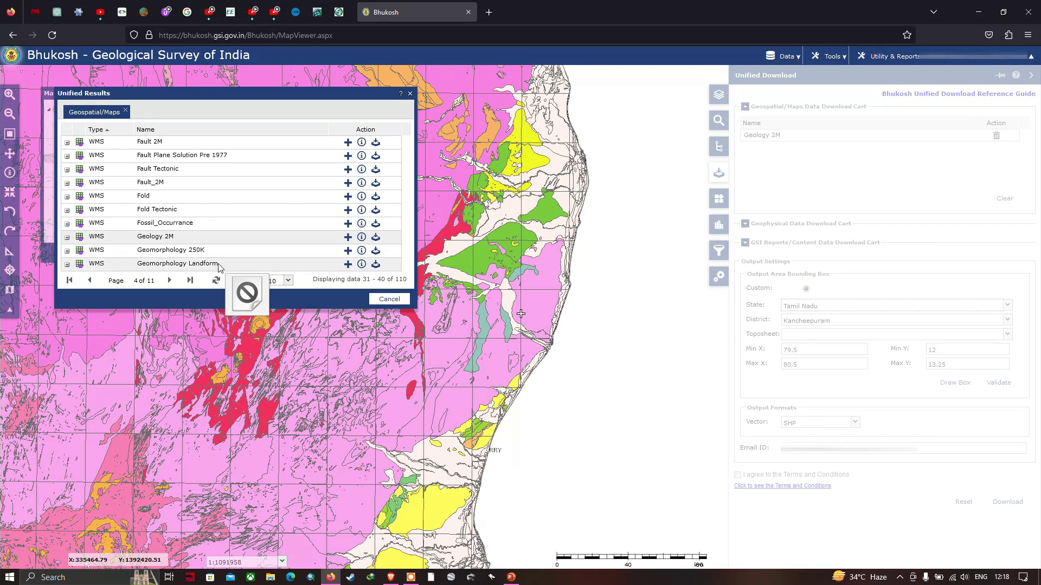
pyautogui.click(377, 265)
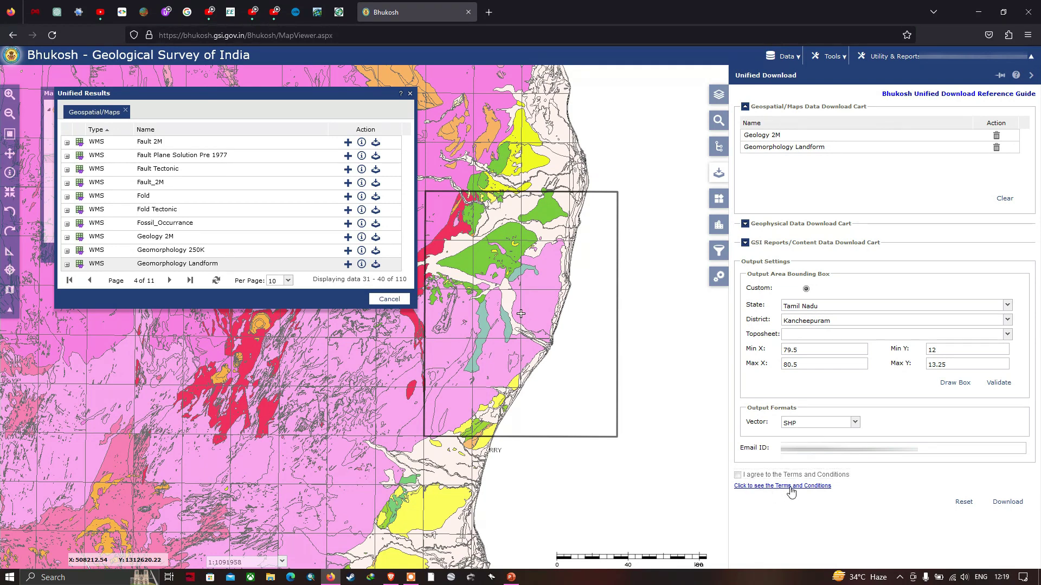
# - Open the download Terms and Conditions and agree to them
pyautogui.click(790, 487)
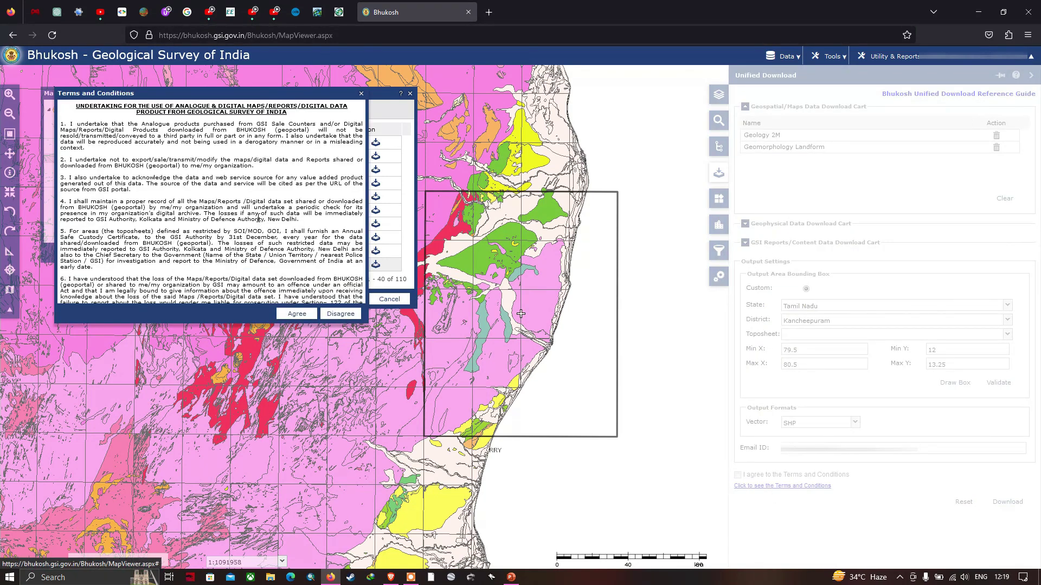
pyautogui.moveTo(191, 98); pyautogui.dragTo(388, 218)
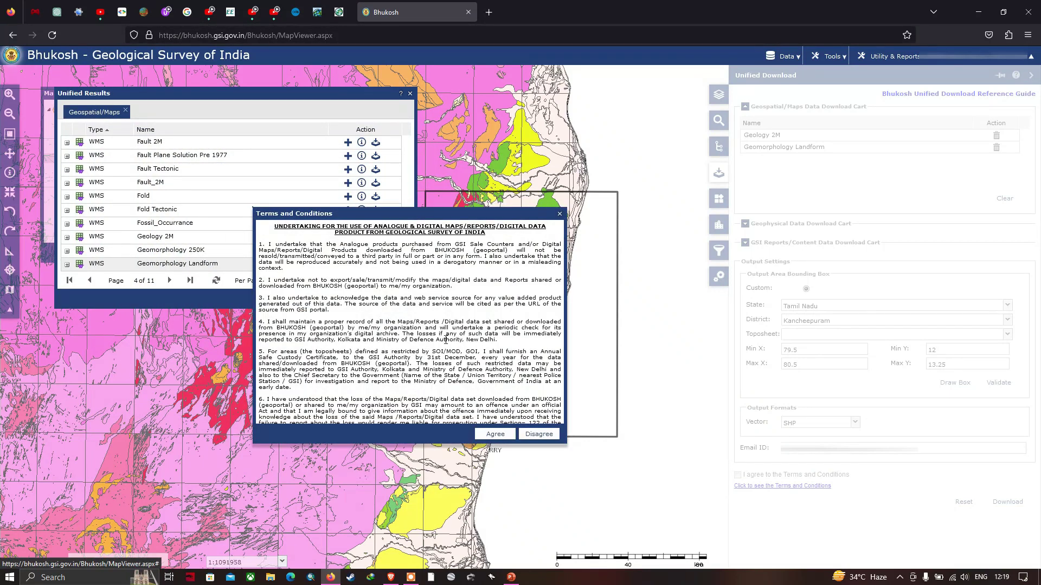
pyautogui.click(498, 437)
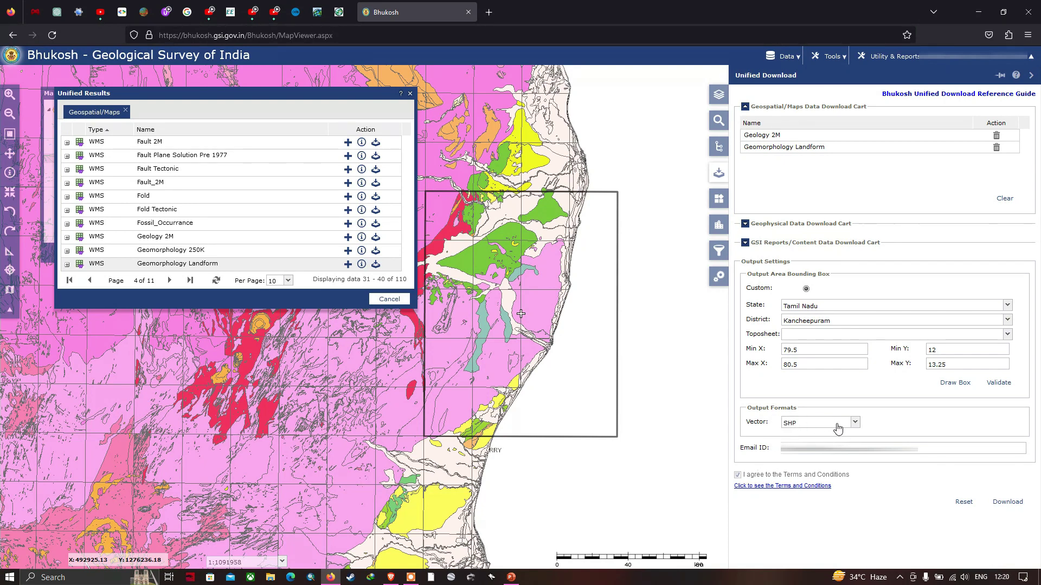
# - Keep SHP as vector output and validate both cart layers against the Kancheepuram bounding box
pyautogui.click(791, 425)
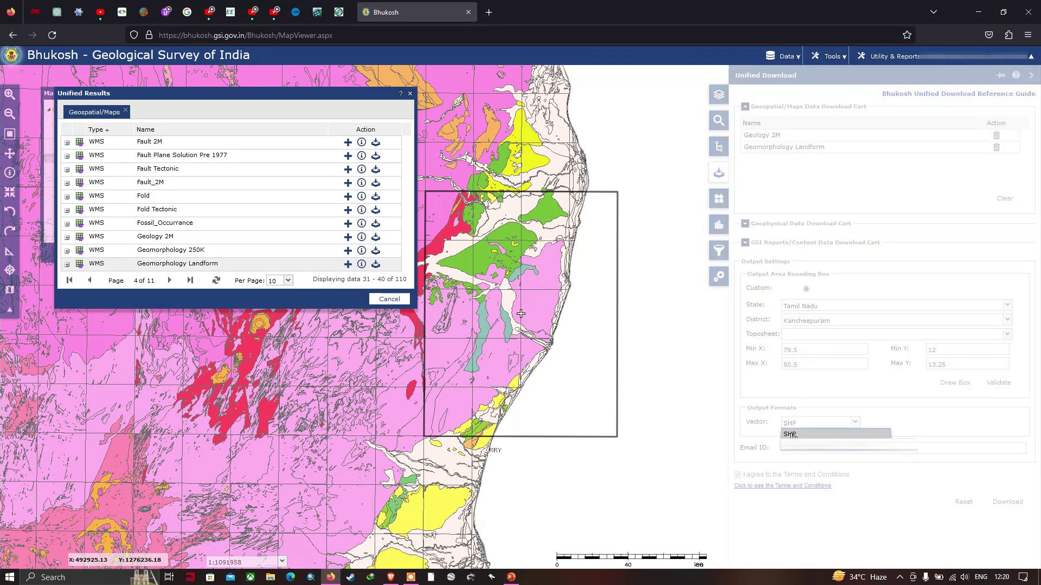
pyautogui.click(790, 434)
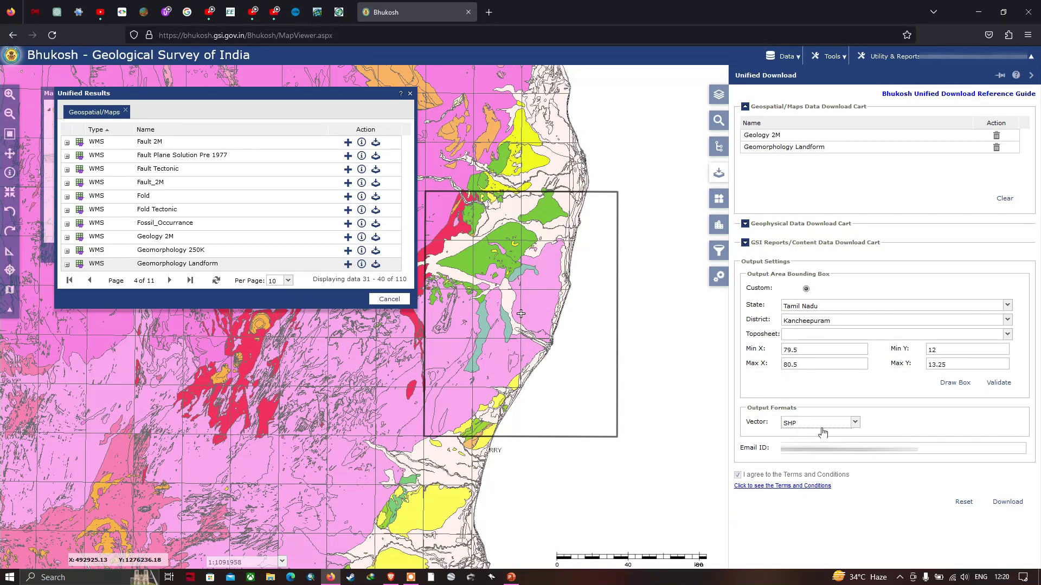
pyautogui.click(1010, 502)
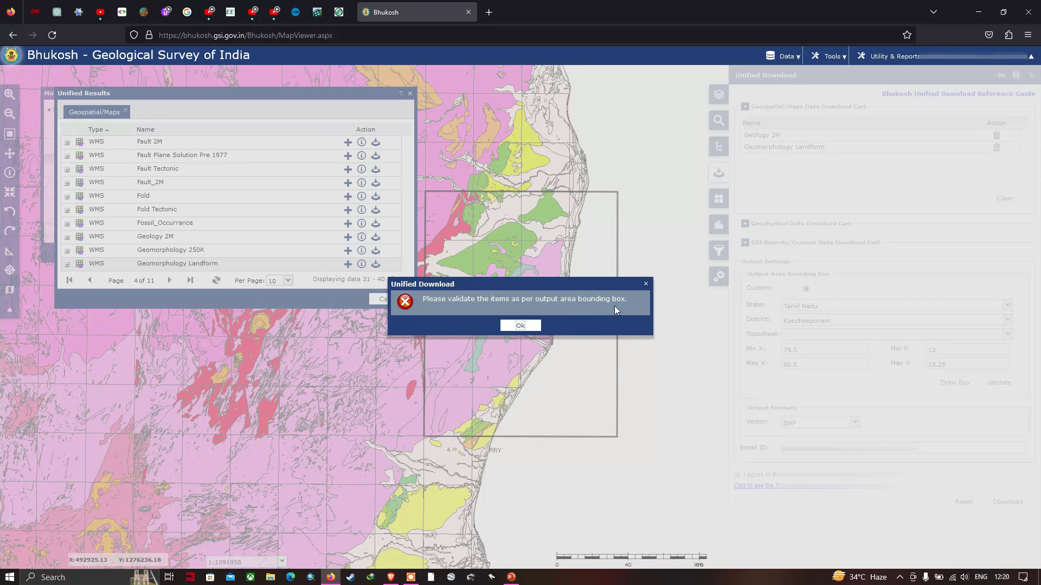
pyautogui.click(530, 324)
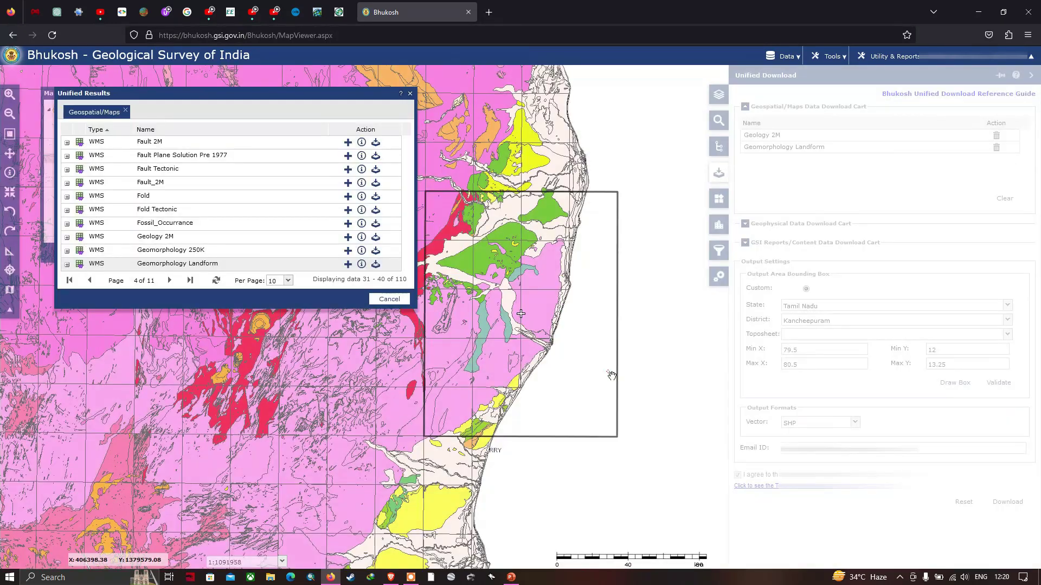
pyautogui.click(994, 383)
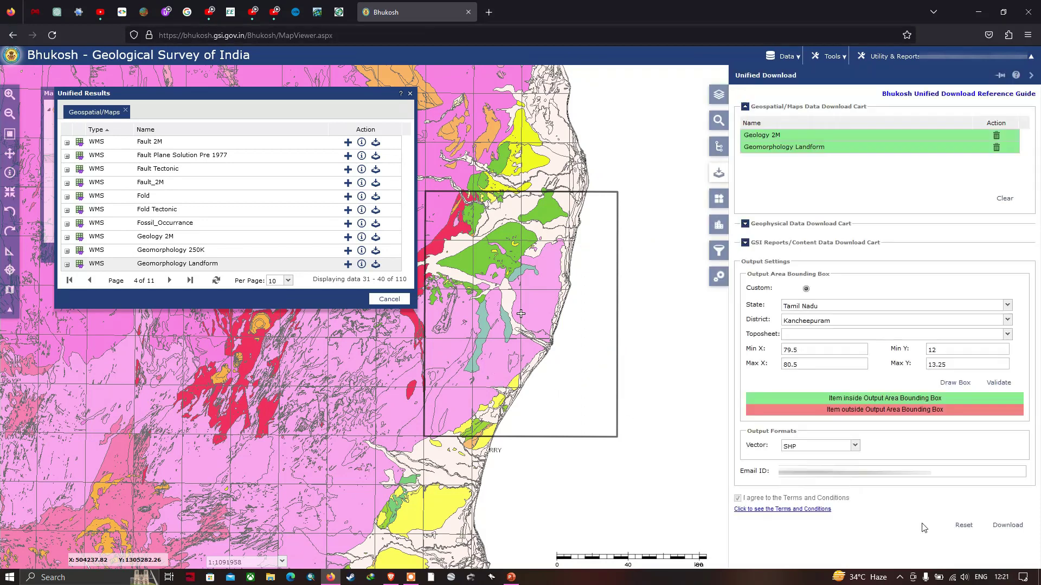
# - Submit the download request for both layers and dismiss the email notification message
pyautogui.click(1008, 526)
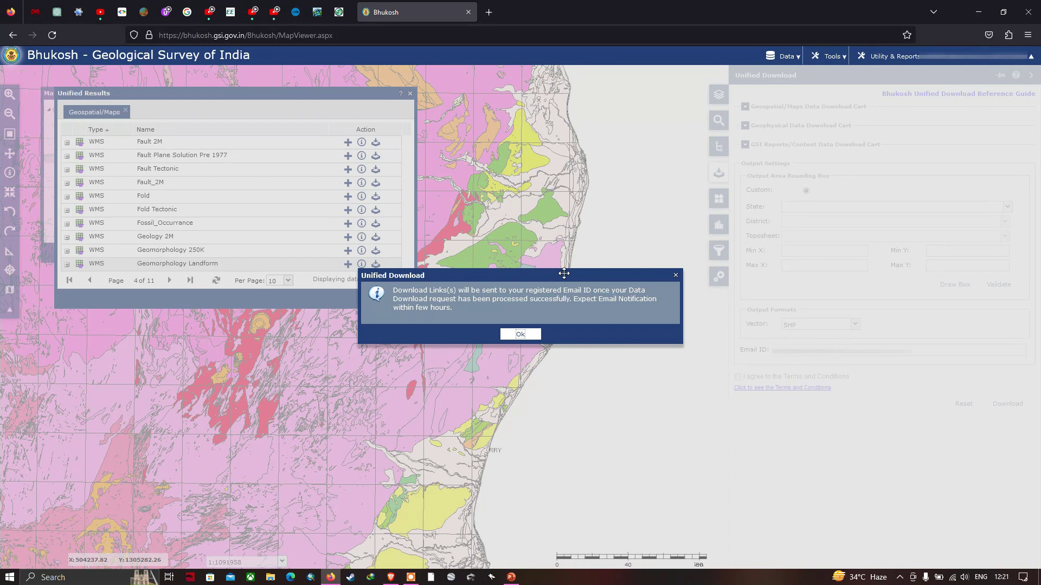
pyautogui.moveTo(563, 273); pyautogui.dragTo(531, 331)
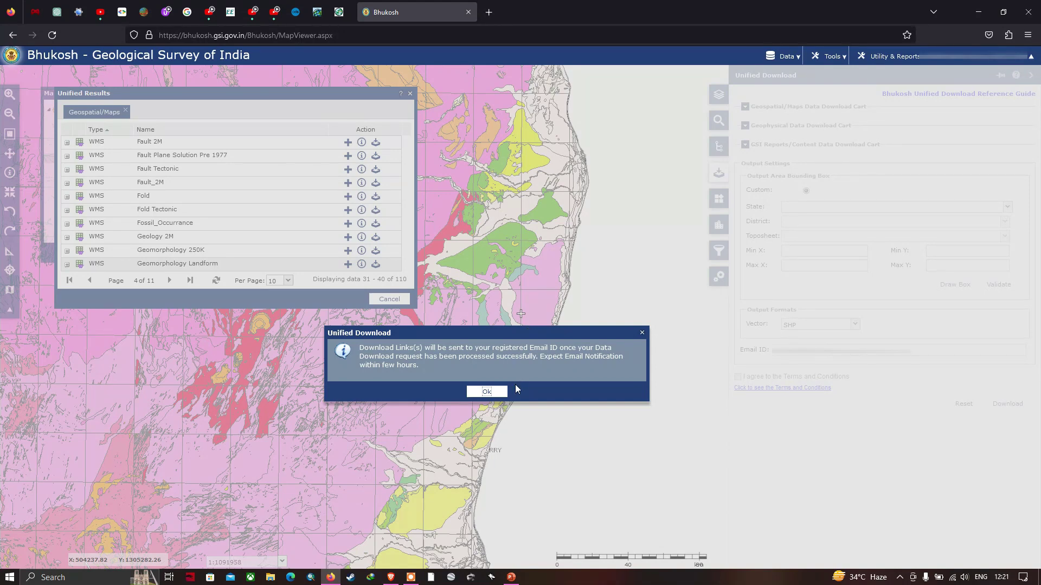
pyautogui.click(488, 393)
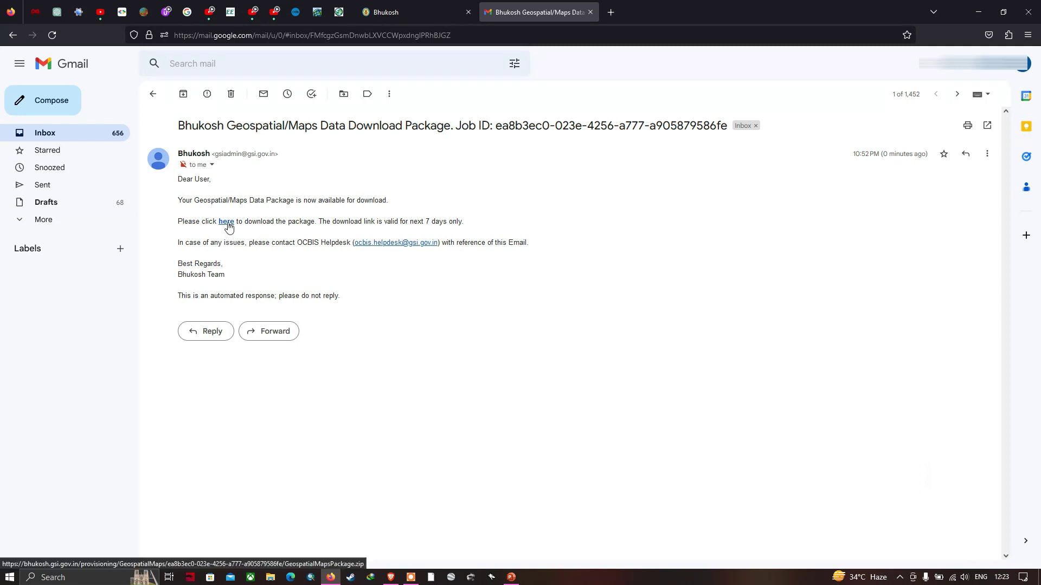
# - Download GeospatialMapsPackage.zip (9.51 MB) from the link in the Bhukosh email
pyautogui.click(226, 222)
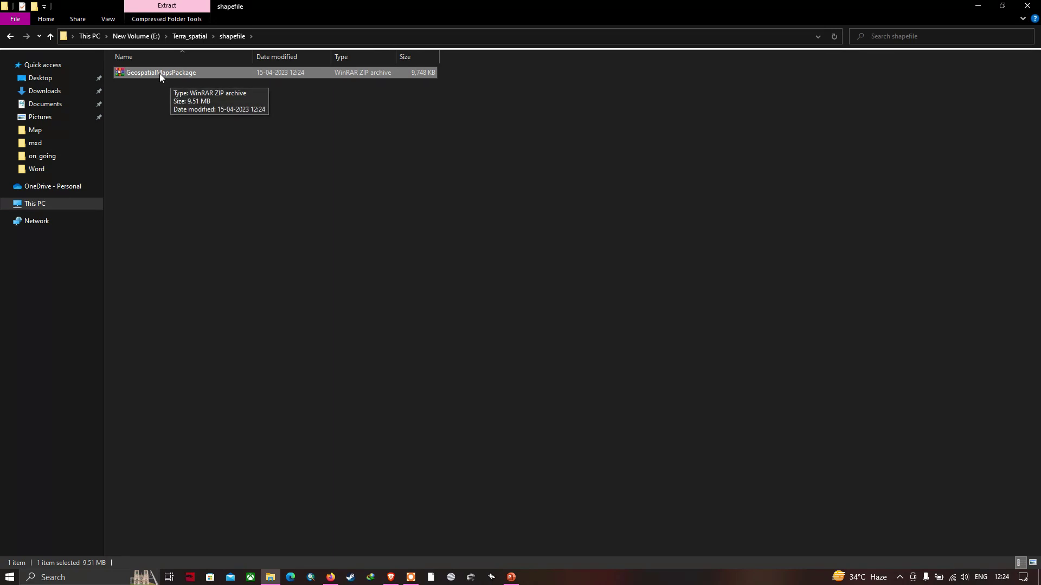
# - Extract GeospatialMapsPackage.zip with WinRAR in the Terra_spatial\shapefile folder
pyautogui.rightClick(159, 73)
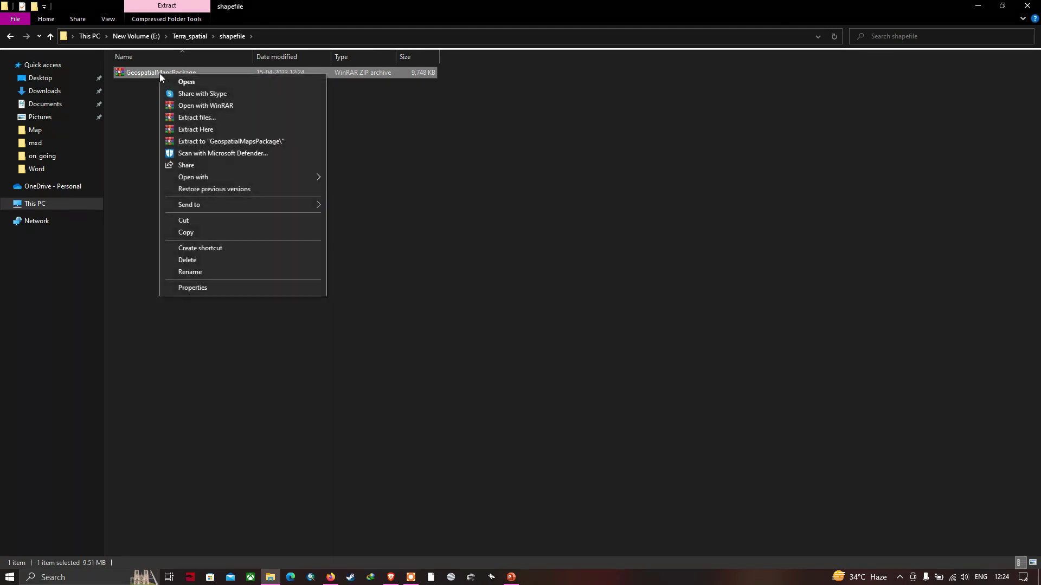
pyautogui.click(204, 130)
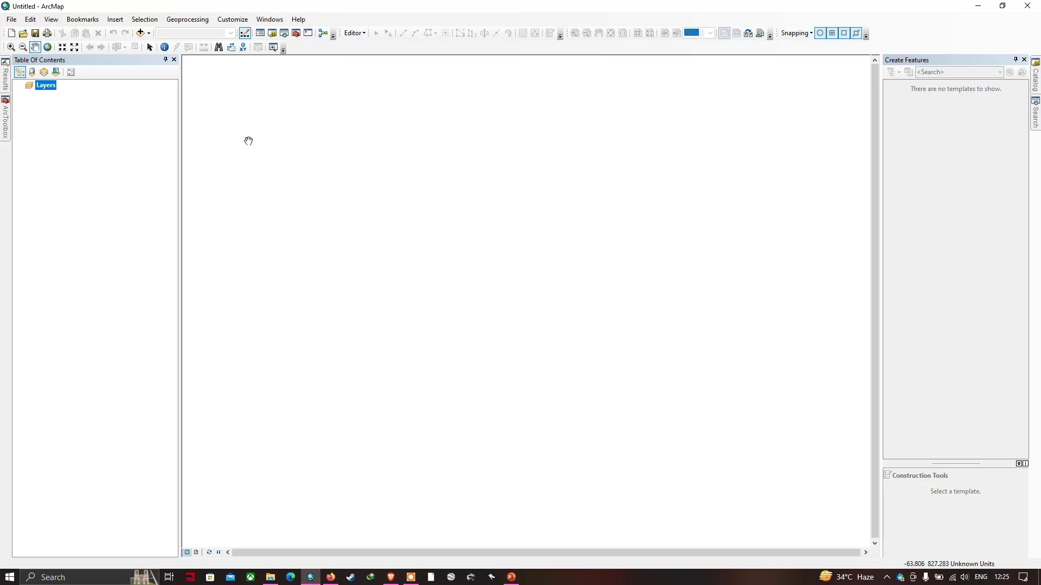
# - Add Geology 2M.shp and Geomorphology Landform.shp from Terra_spatial\shapefile to the map
pyautogui.click(149, 34)
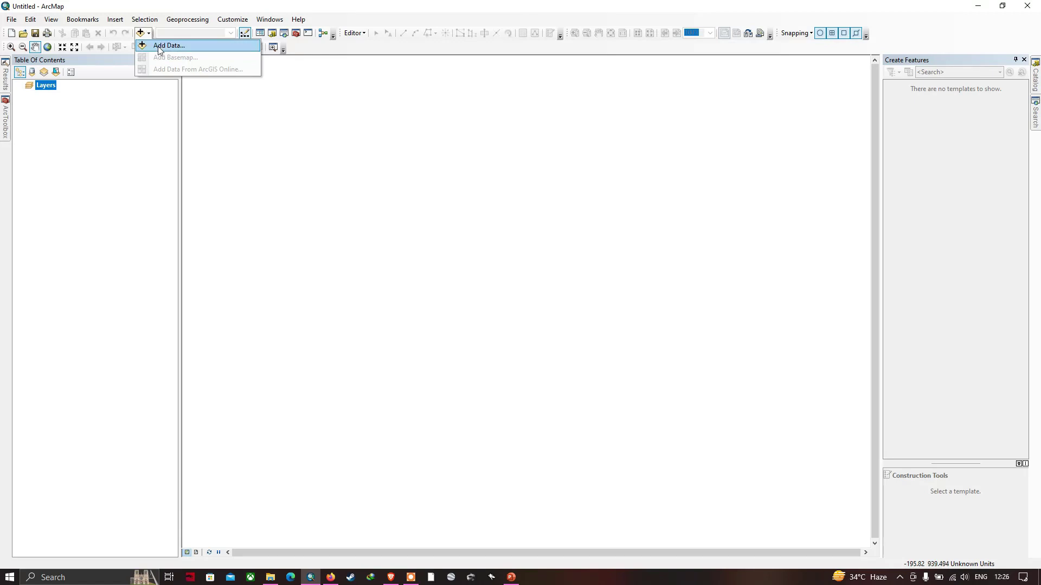
pyautogui.click(158, 46)
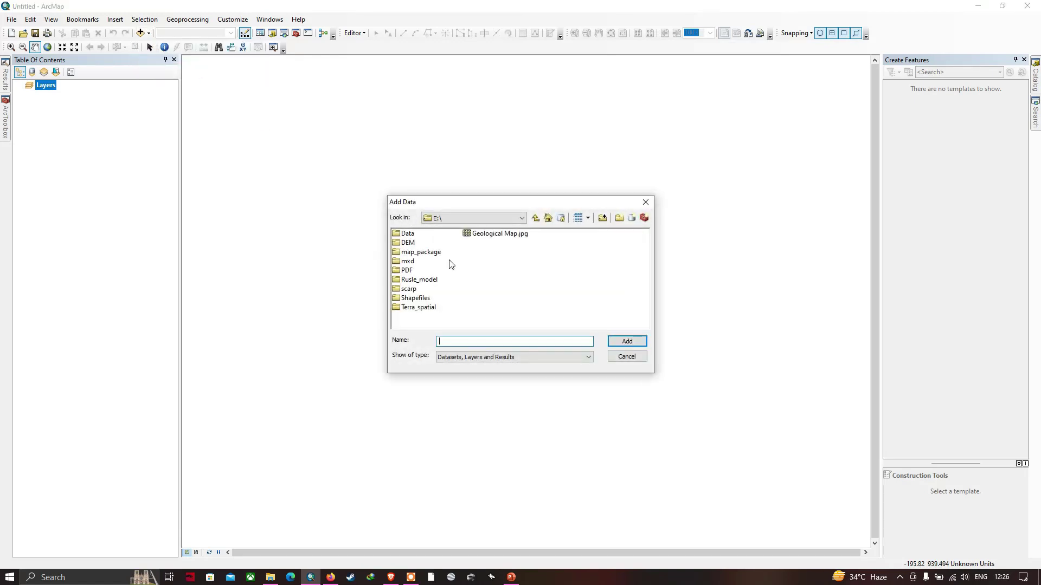
pyautogui.doubleClick(422, 306)
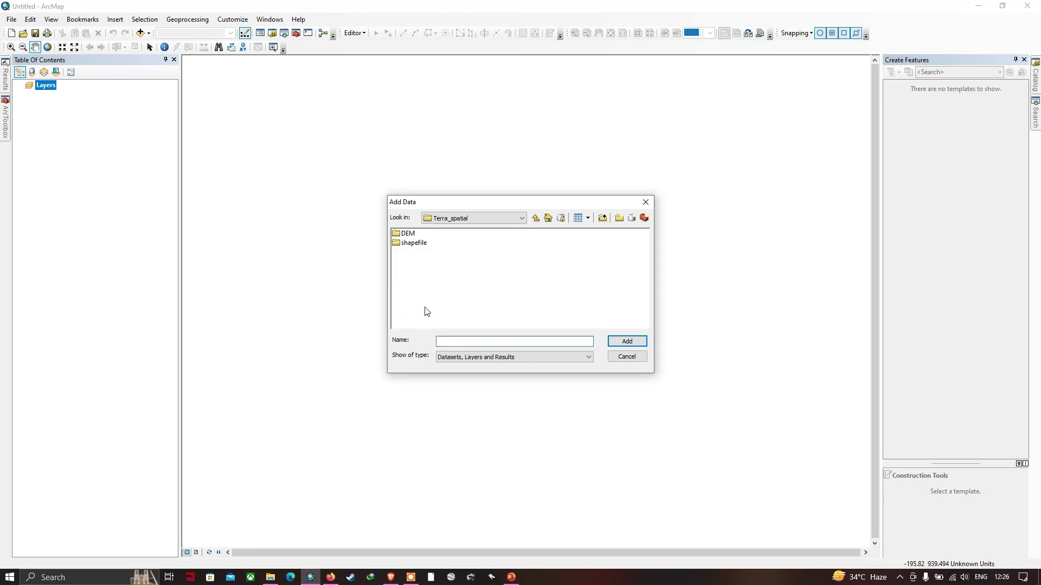
pyautogui.doubleClick(416, 244)
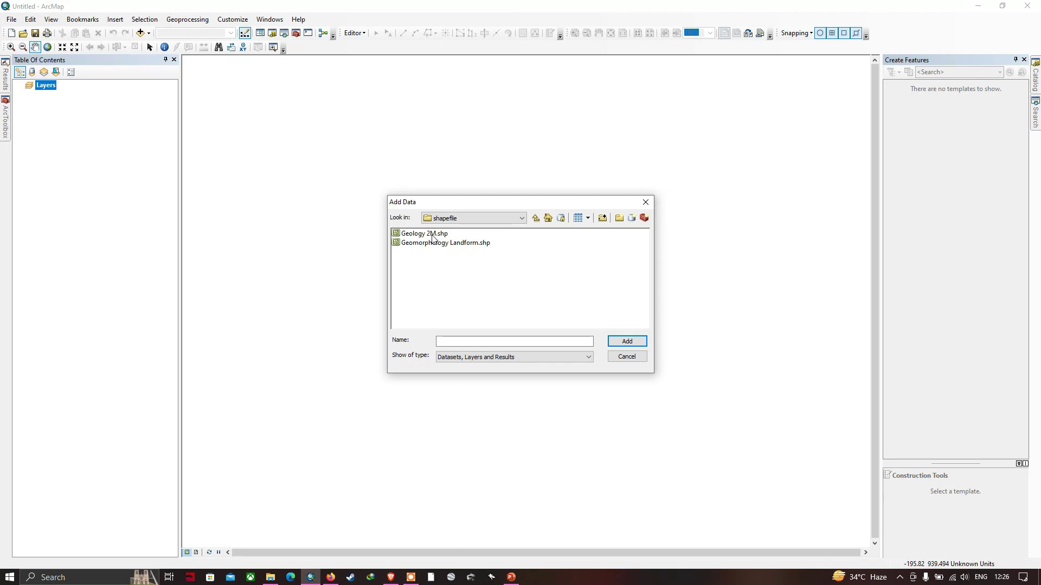
pyautogui.click(431, 234)
pyautogui.keyDown('shift'); pyautogui.click(440, 243); pyautogui.keyUp('shift')
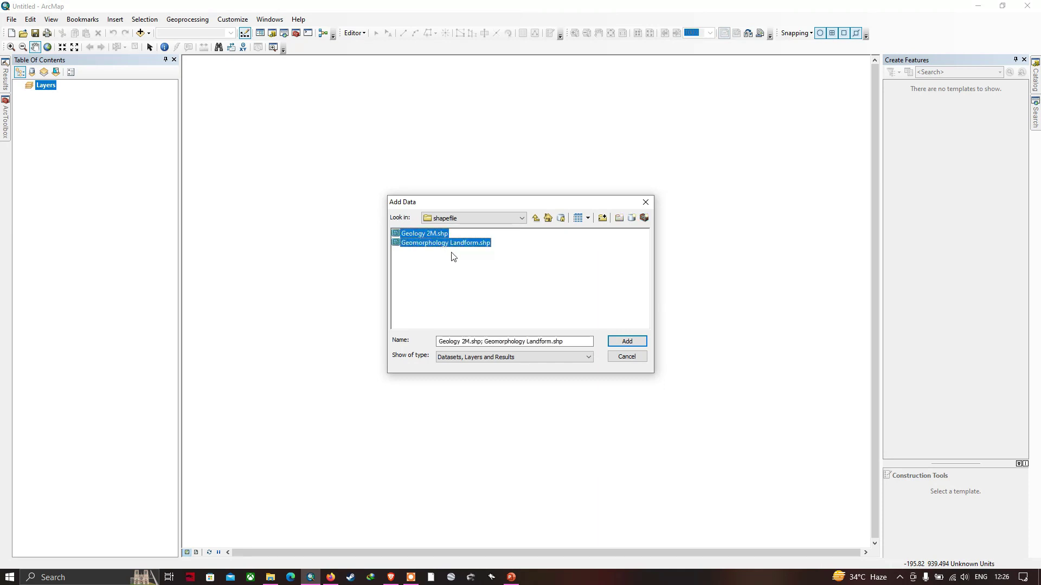
pyautogui.click(627, 342)
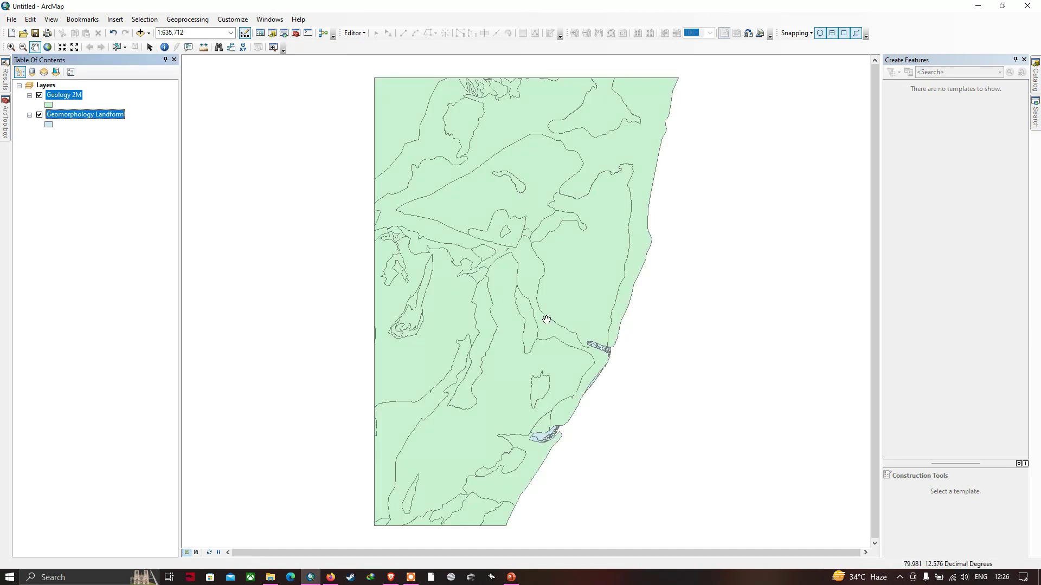
# - Hide Geomorphology Landform, recentre the geology polygons, and bring up the Geology 2M layer menu
pyautogui.click(39, 114)
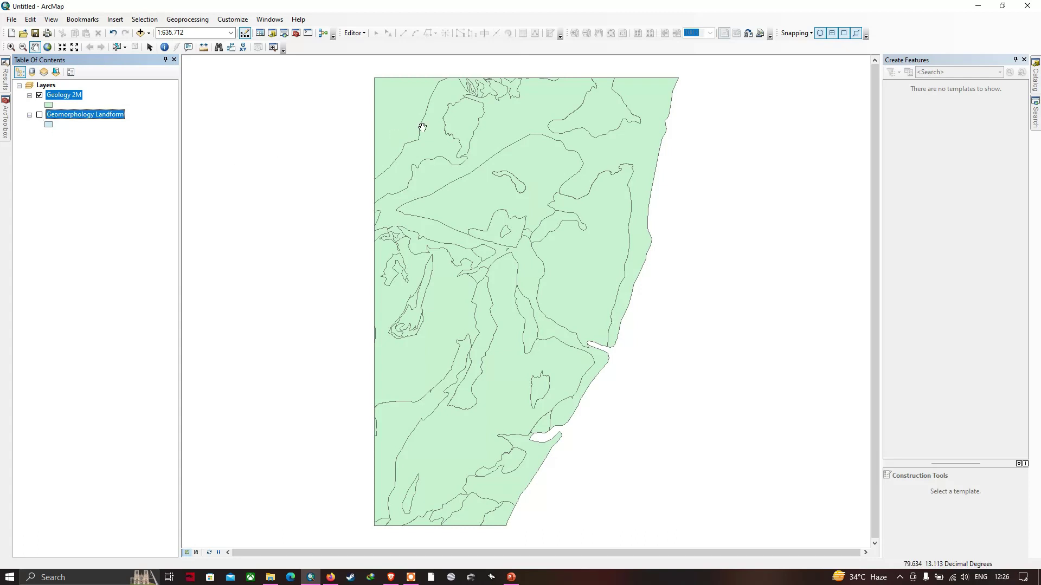
pyautogui.moveTo(423, 127); pyautogui.dragTo(397, 119)
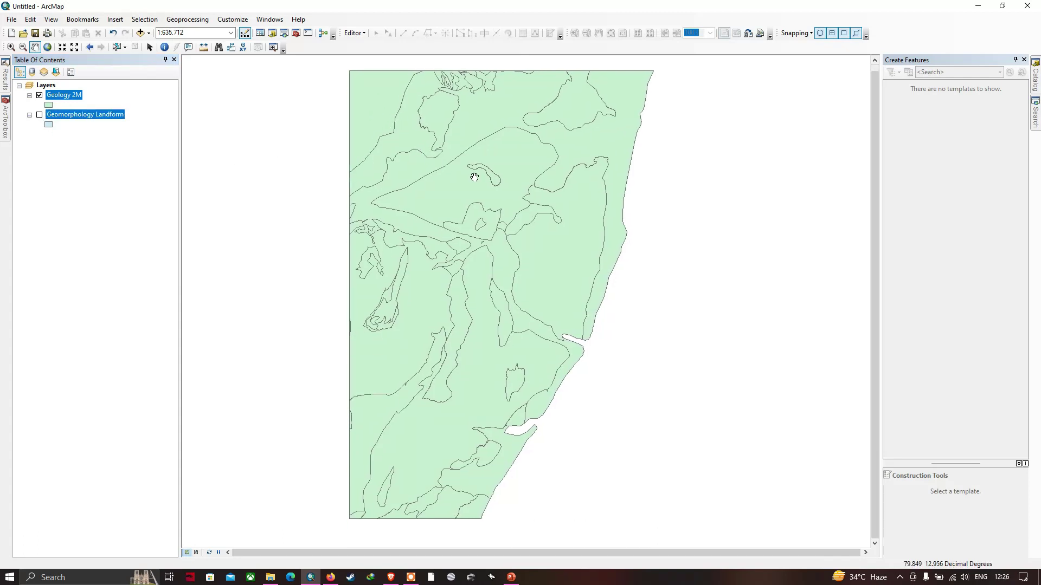
pyautogui.rightClick(72, 98)
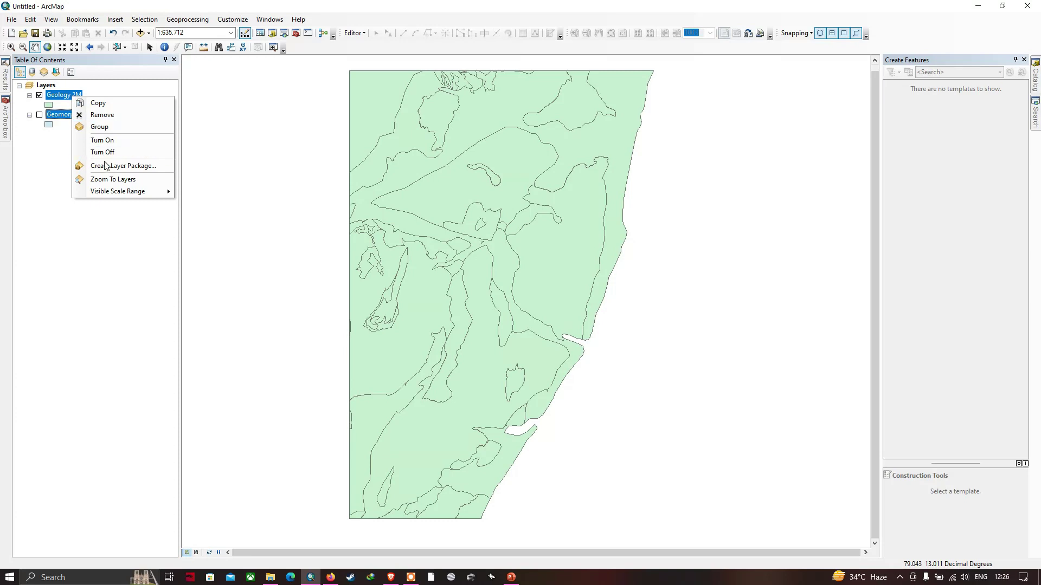
pyautogui.rightClick(53, 95)
pyautogui.click(41, 181)
pyautogui.click(70, 100)
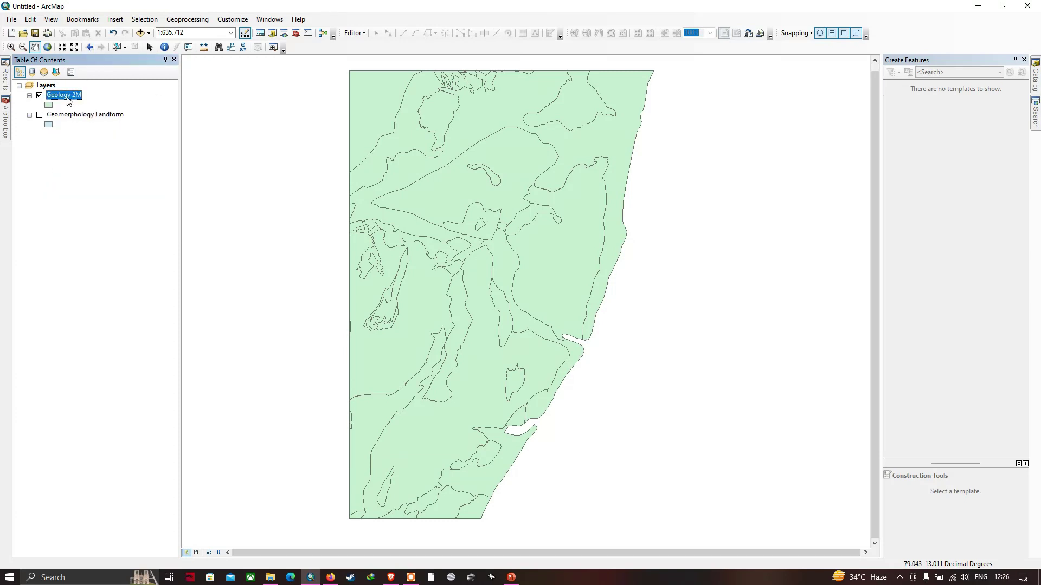
pyautogui.rightClick(69, 103)
# - Symbolize Geology 2M by unique STRATIGRAP values with all values added, then widen the layer list
pyautogui.click(121, 320)
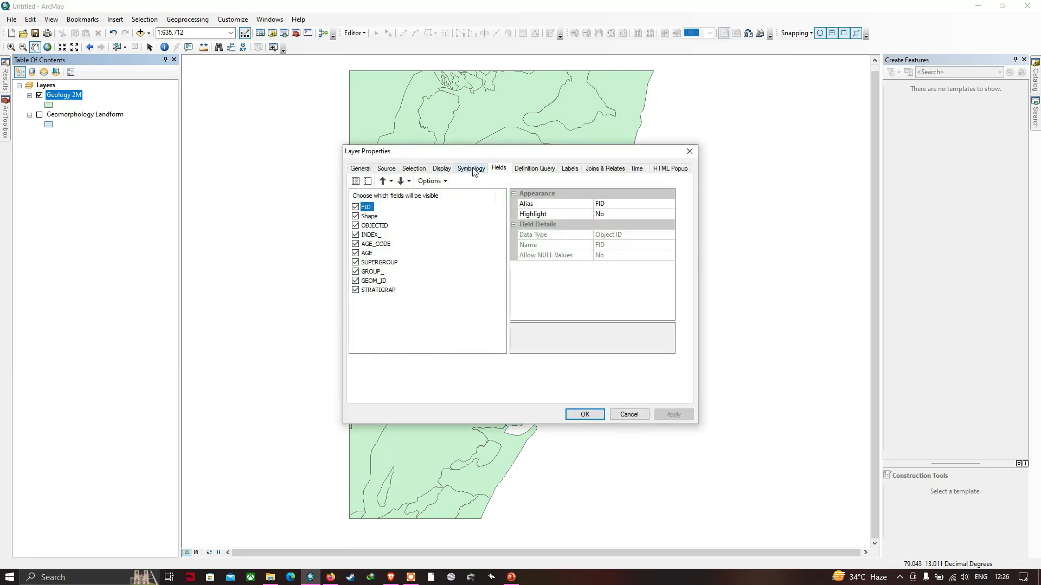
pyautogui.click(473, 169)
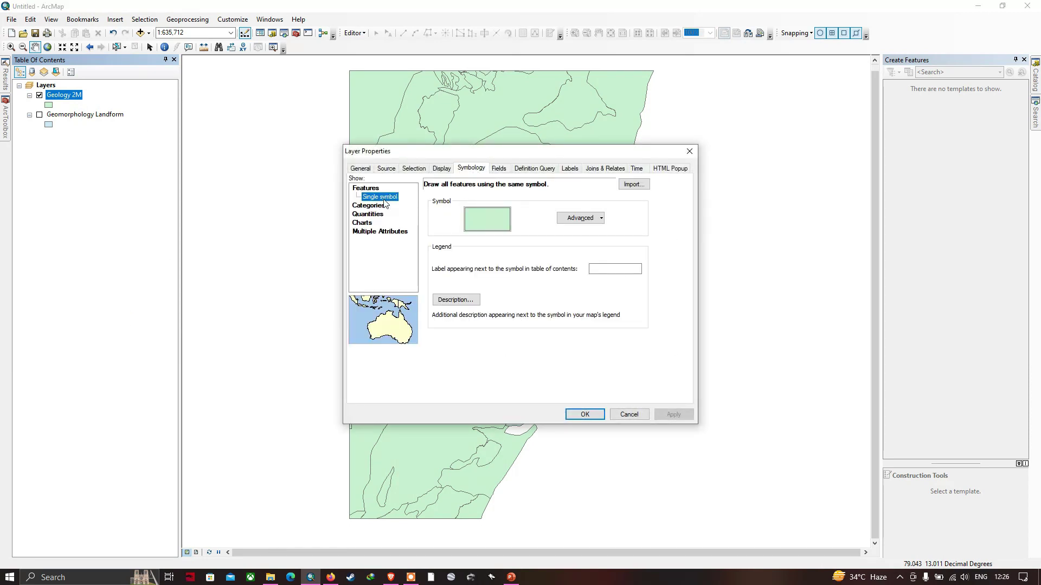
pyautogui.click(376, 206)
pyautogui.click(475, 207)
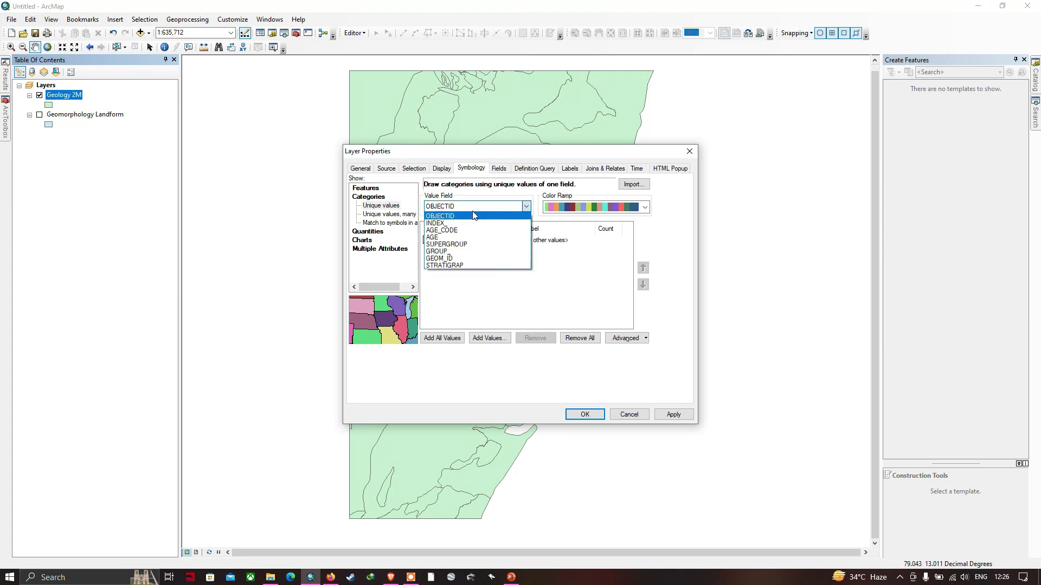
pyautogui.click(444, 266)
pyautogui.click(447, 338)
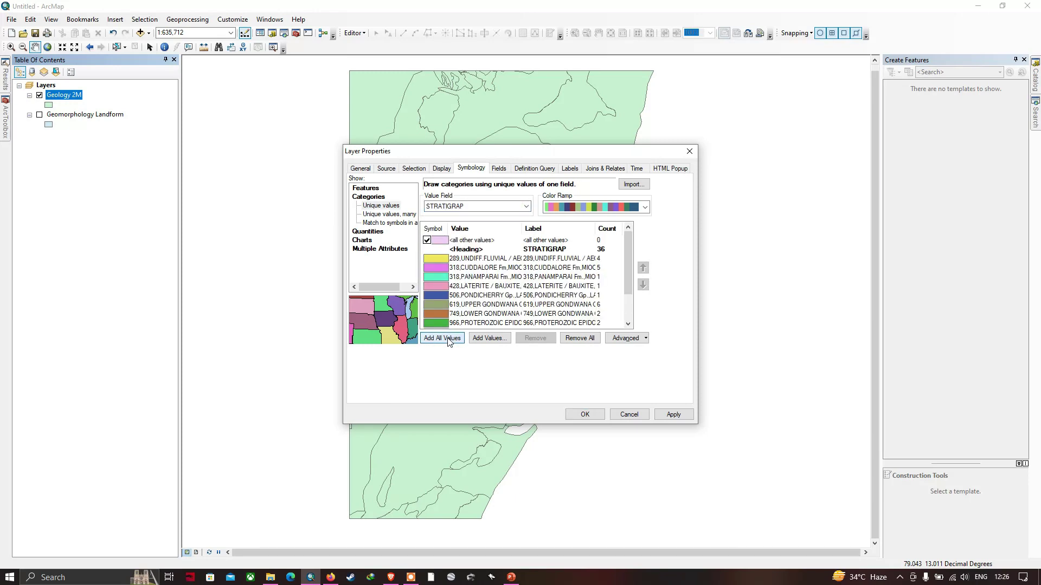
pyautogui.click(585, 416)
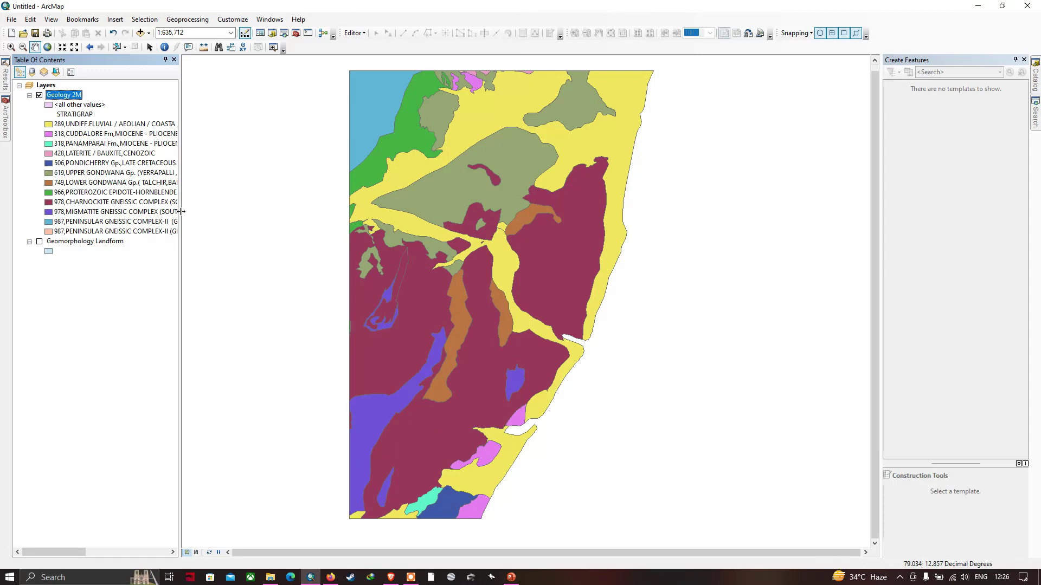
pyautogui.moveTo(180, 212); pyautogui.dragTo(303, 242)
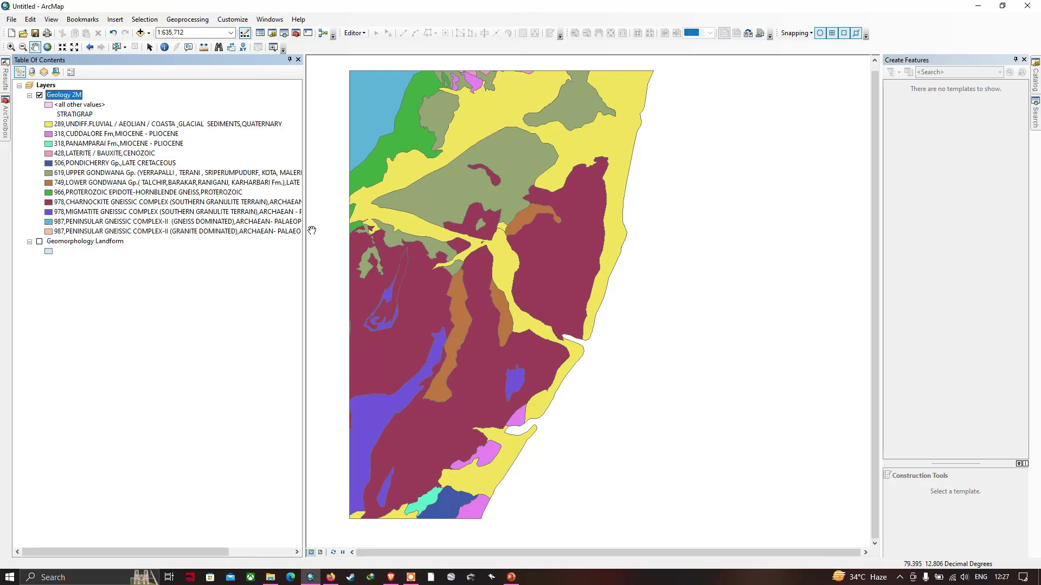
# - Switch the display from Geology 2M to Geomorphology Landform and recentre the landform map
pyautogui.moveTo(477, 198); pyautogui.dragTo(517, 202)
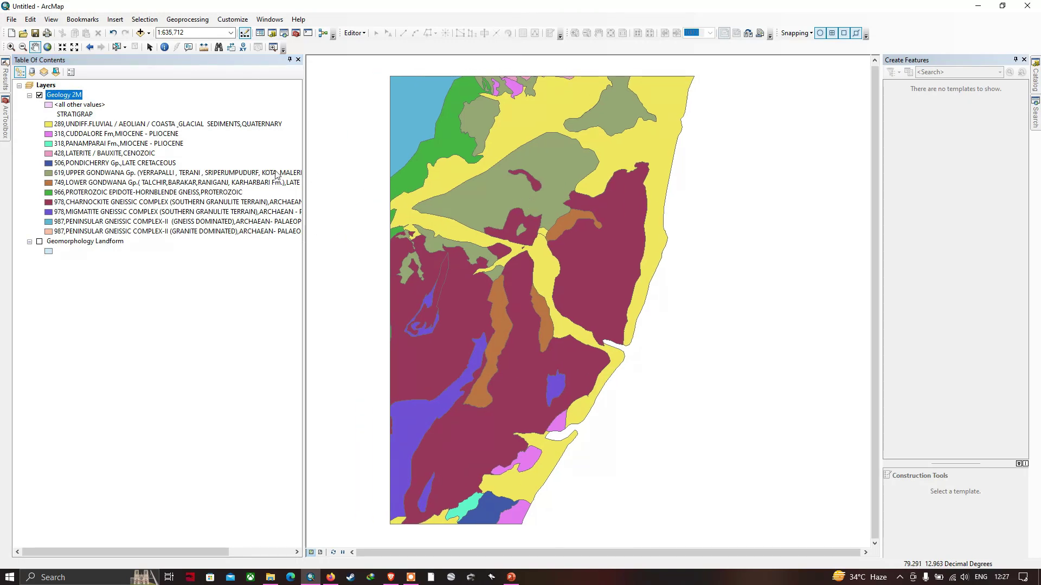
pyautogui.click(39, 95)
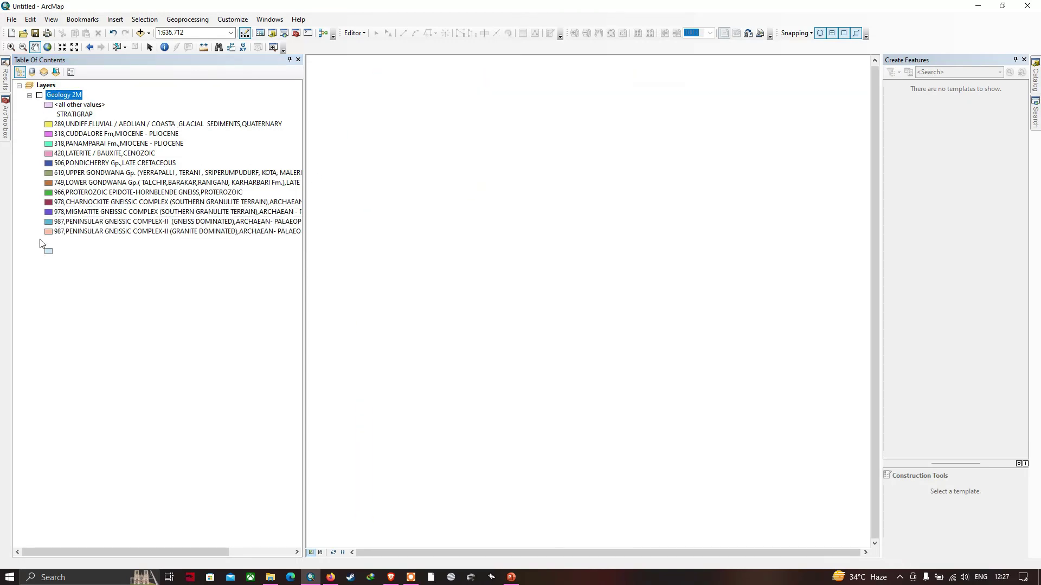
pyautogui.click(39, 241)
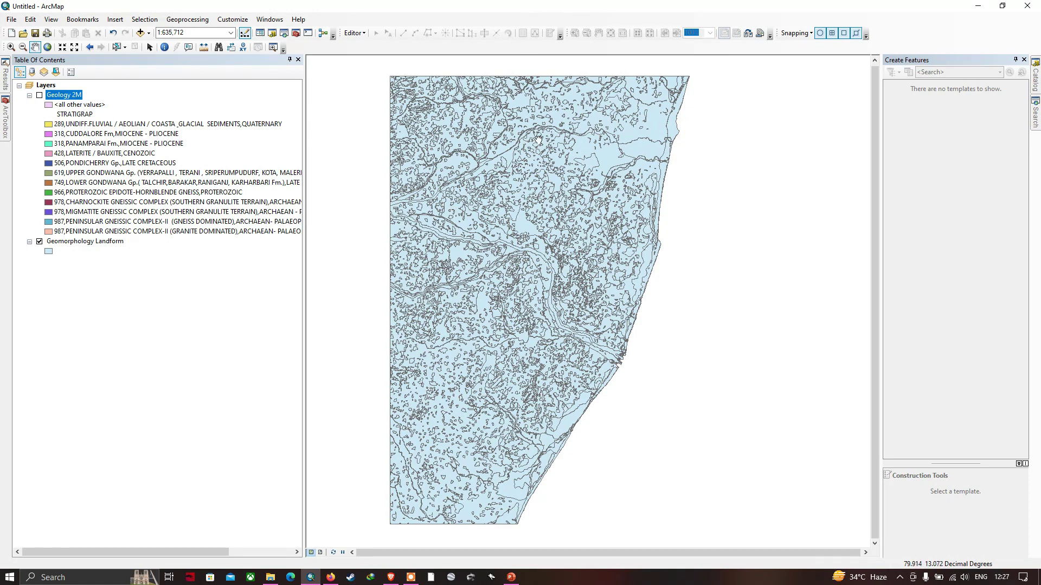
pyautogui.moveTo(538, 140); pyautogui.dragTo(590, 296)
pyautogui.moveTo(557, 450); pyautogui.dragTo(524, 319)
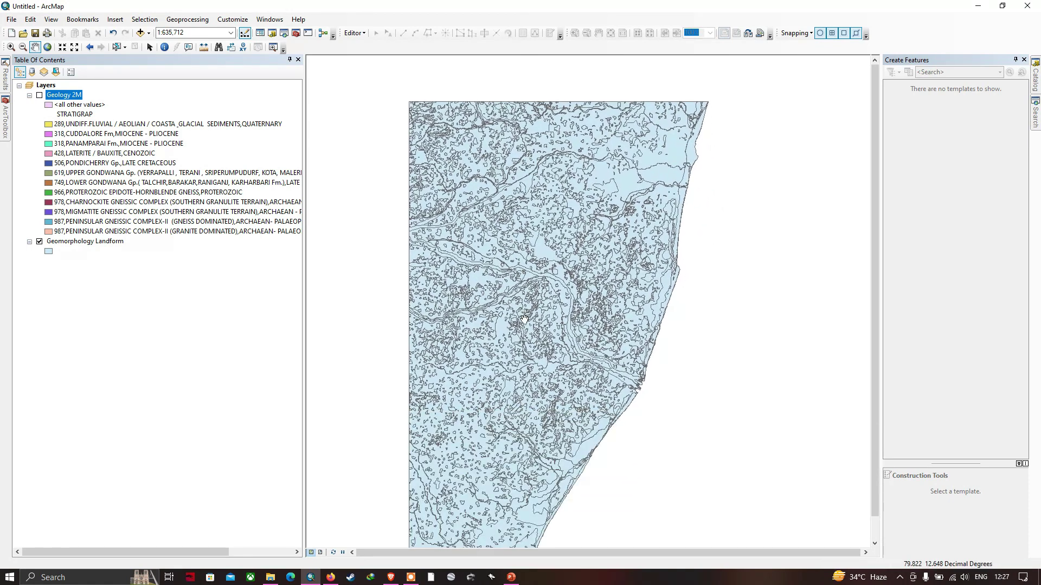
pyautogui.moveTo(460, 320); pyautogui.dragTo(461, 292)
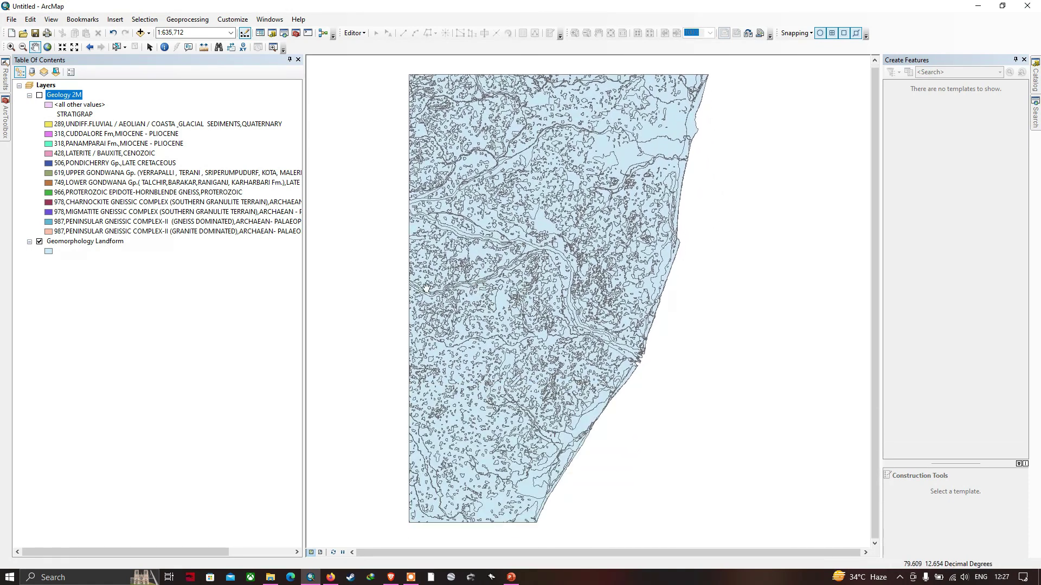
# - Symbolize Geomorphology Landform by unique GEOMORPHOL values with all classes added, then scroll the legend
pyautogui.rightClick(85, 245)
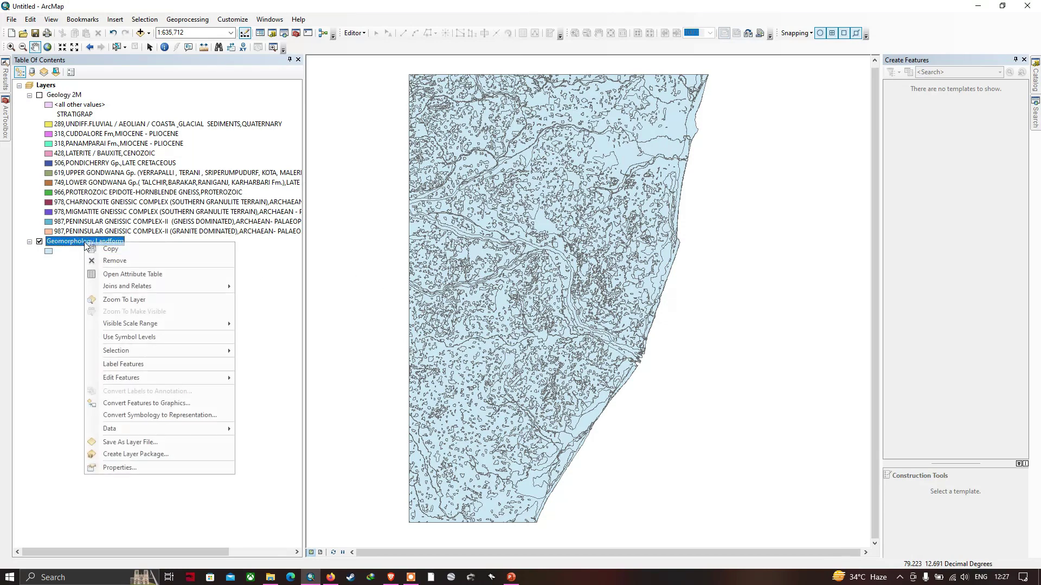
pyautogui.click(132, 467)
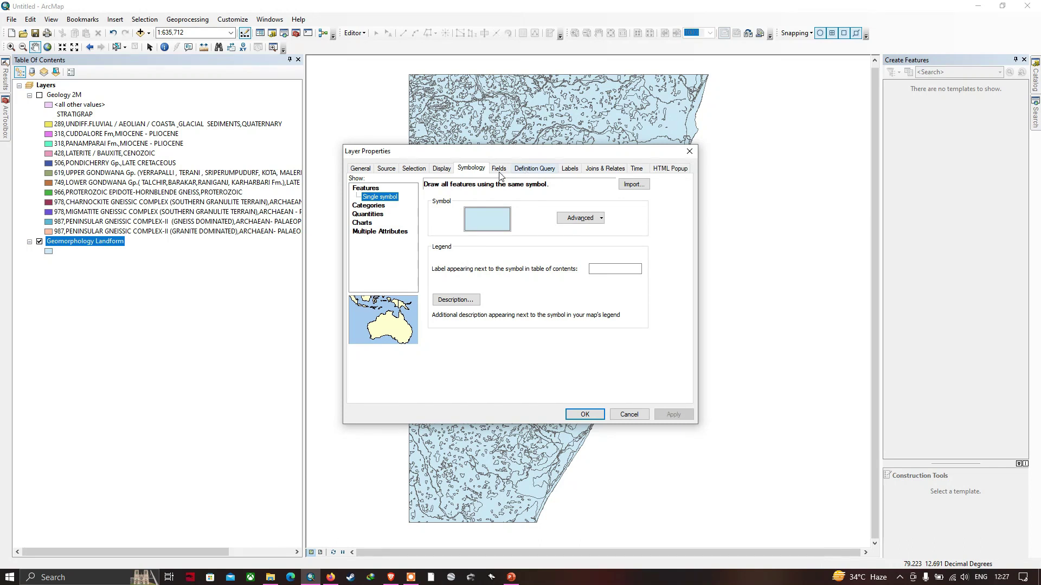
pyautogui.click(368, 206)
pyautogui.click(488, 207)
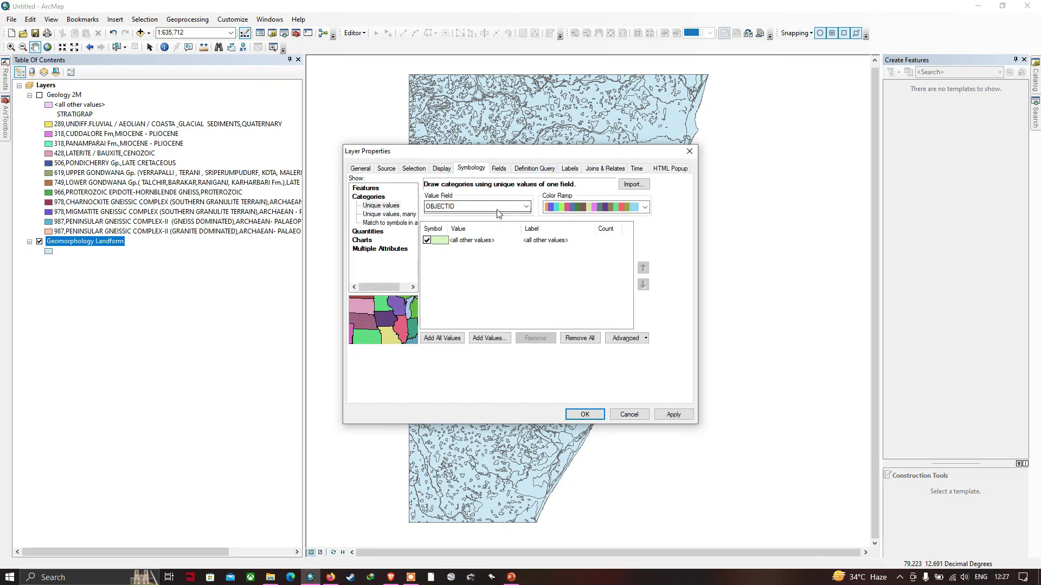
pyautogui.click(457, 224)
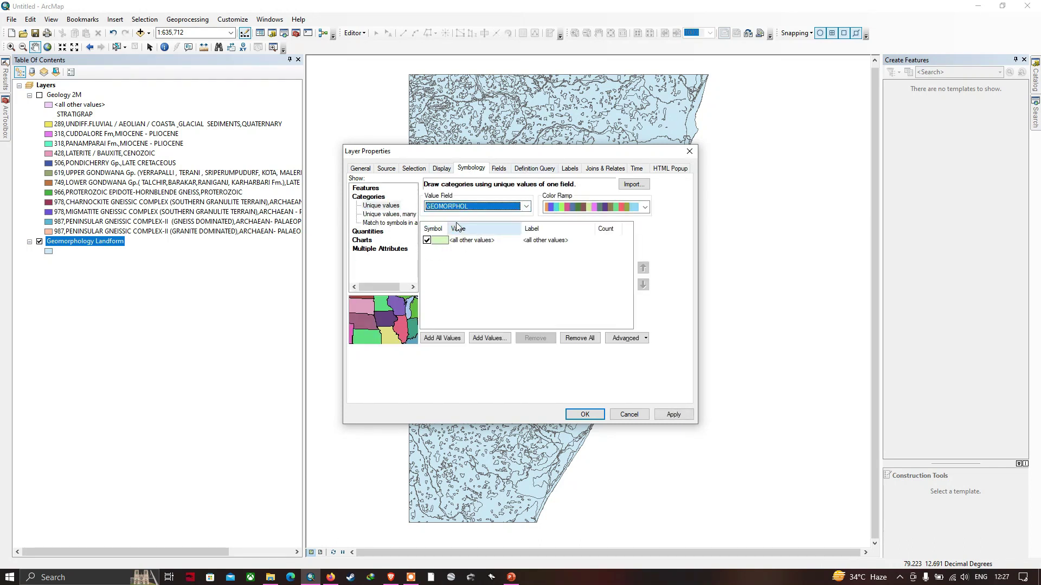
pyautogui.click(441, 337)
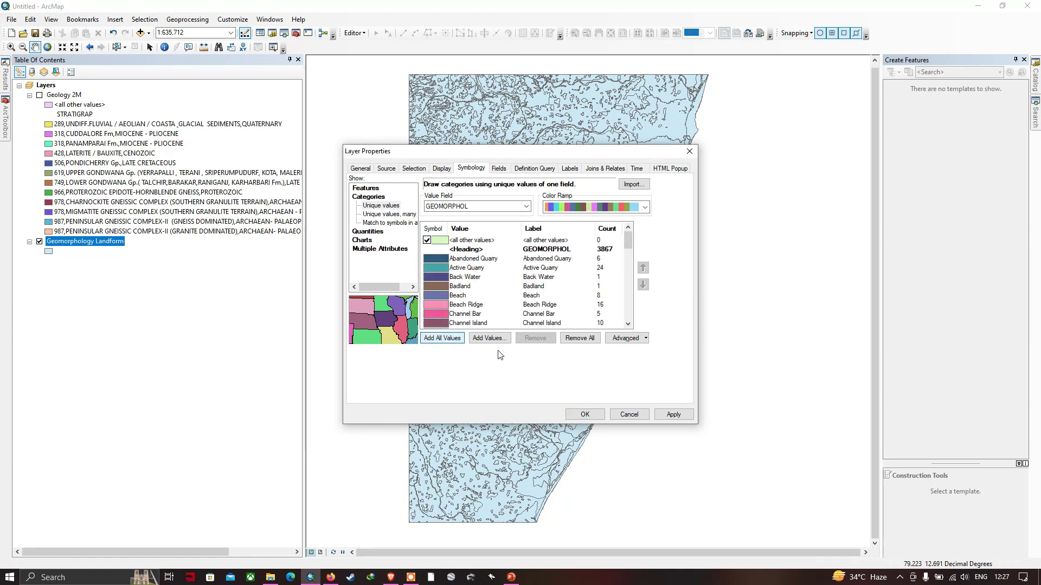
pyautogui.click(587, 417)
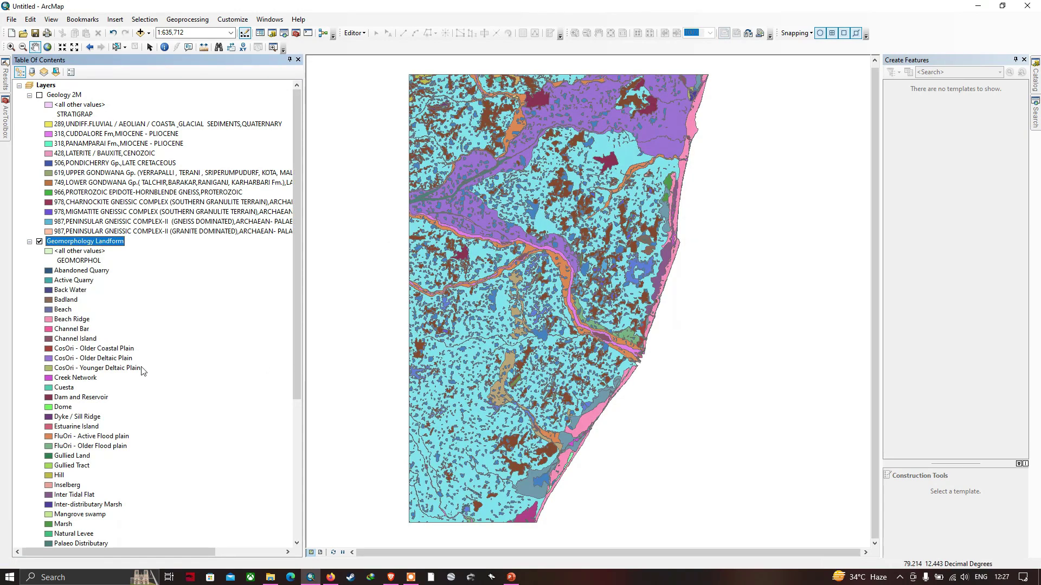
pyautogui.scroll(-2, 142, 370)
pyautogui.scroll(-1, 142, 369)
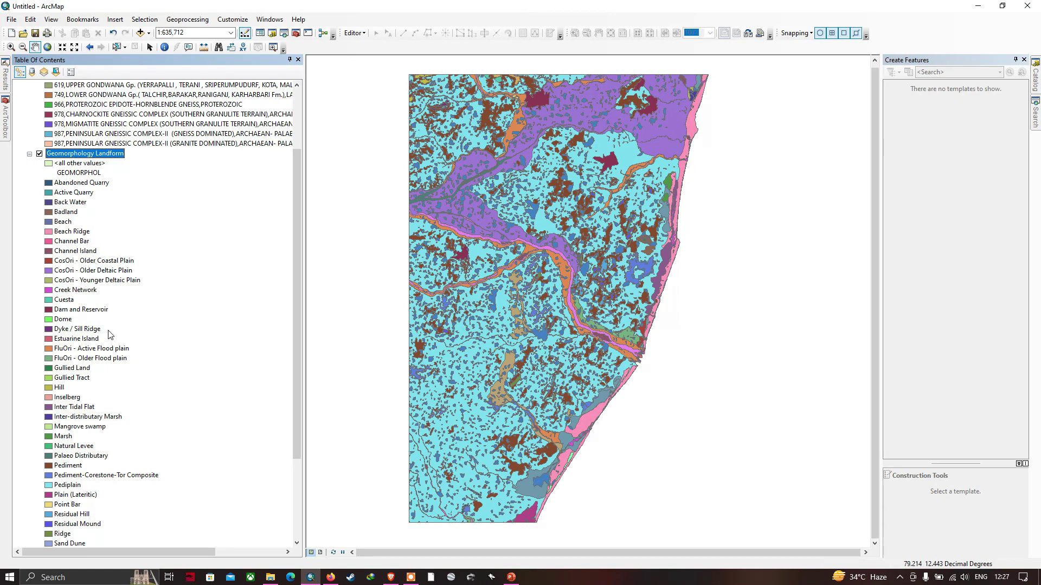
pyautogui.scroll(-1, 108, 334)
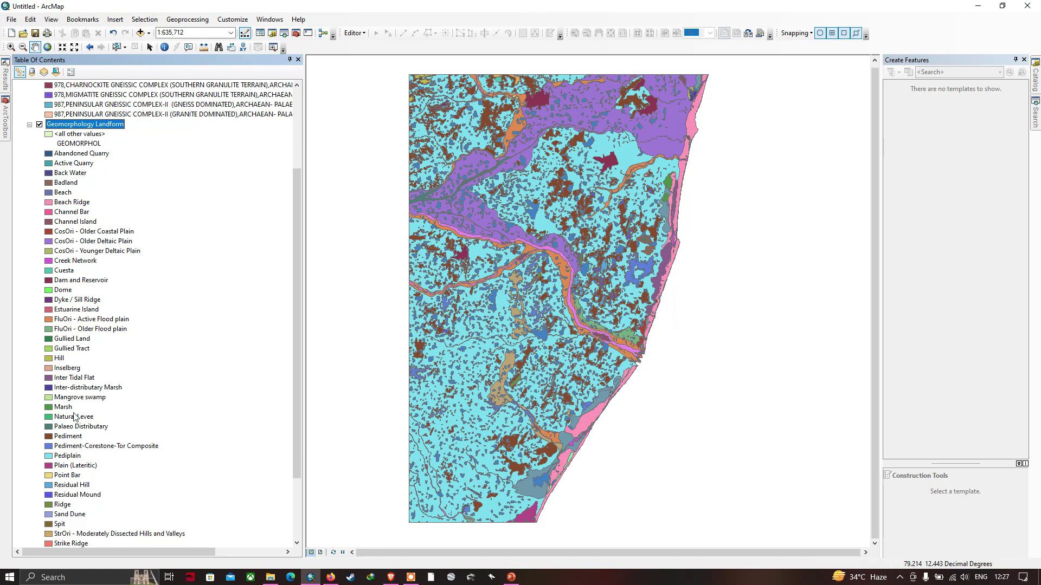
pyautogui.scroll(-3, 76, 426)
pyautogui.scroll(4, 84, 428)
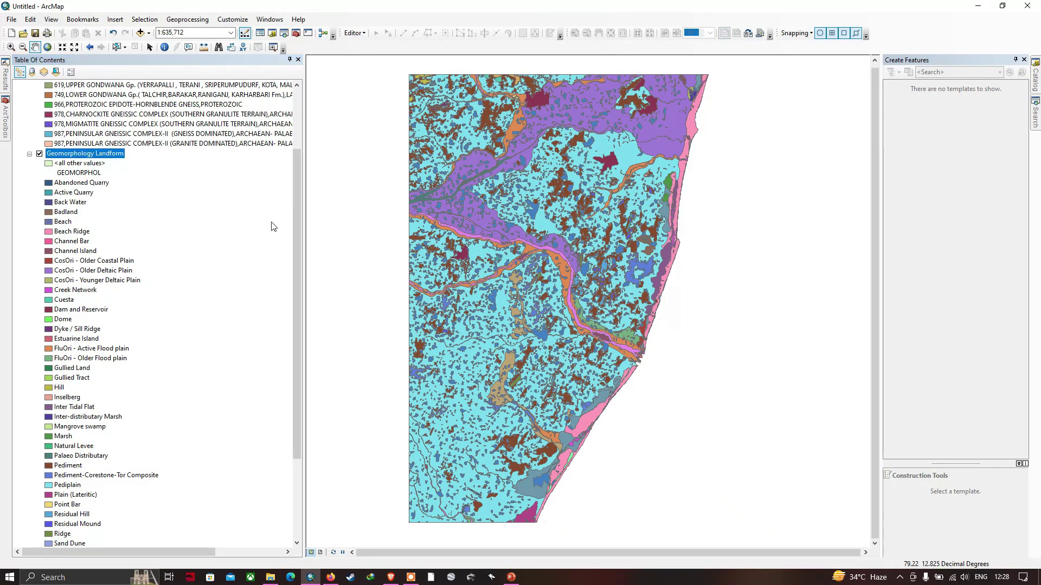
# - Open the Geomorphology Landform attribute table, select records FID 12–20, and close it
pyautogui.rightClick(109, 156)
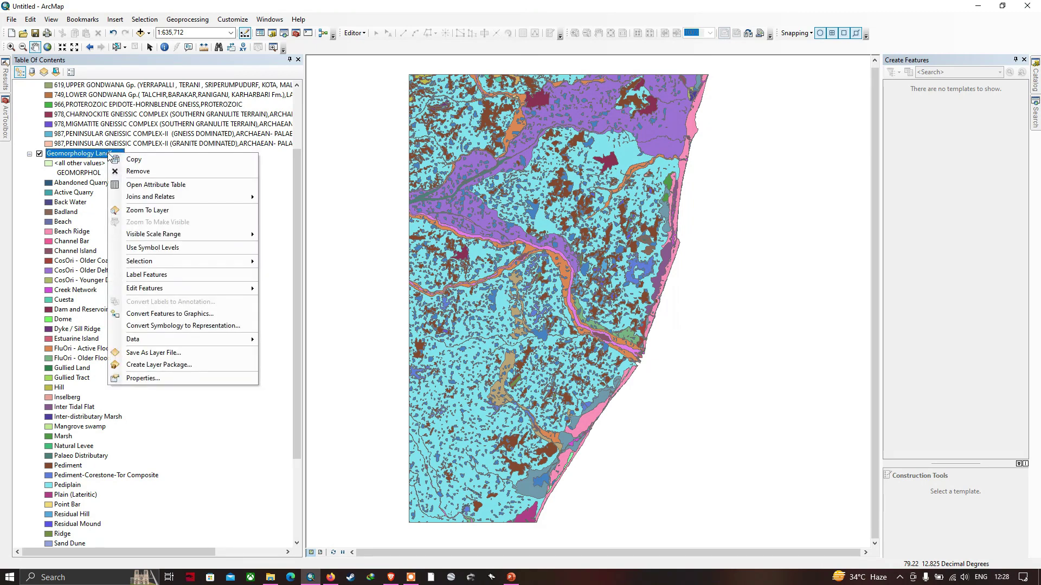
pyautogui.click(160, 186)
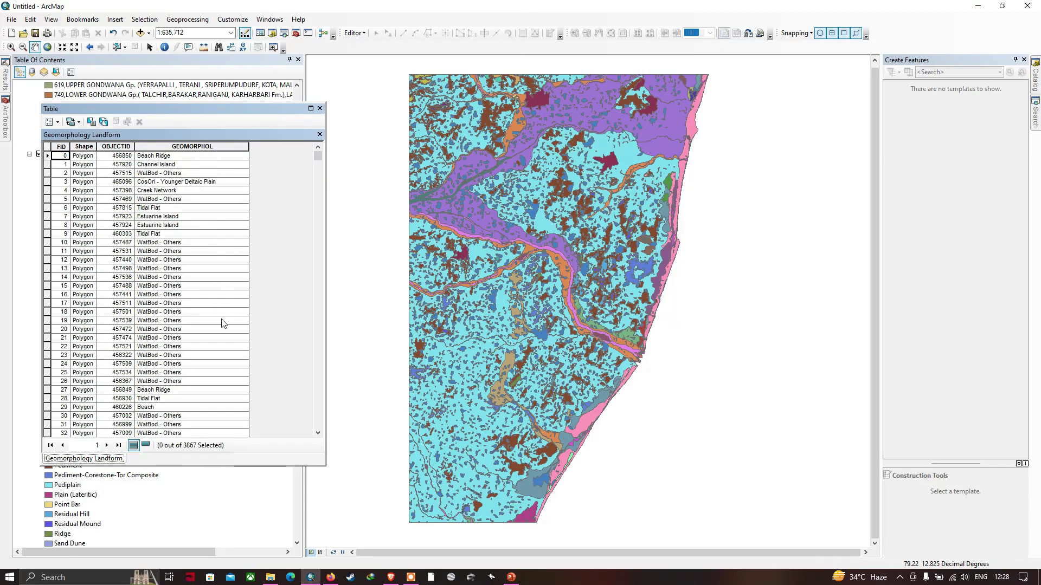
pyautogui.click(47, 260)
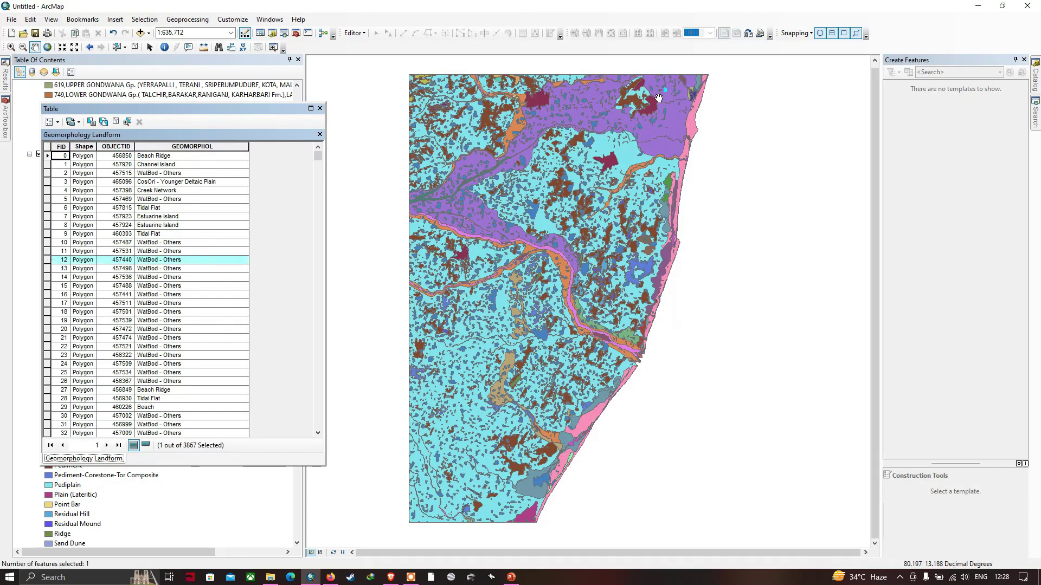
pyautogui.moveTo(48, 262); pyautogui.dragTo(82, 321)
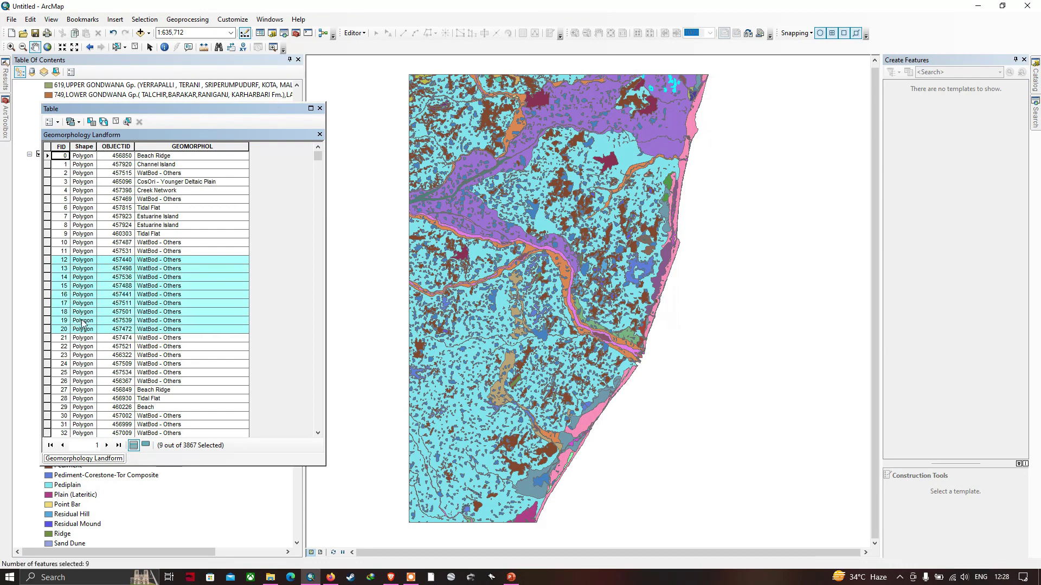
pyautogui.click(320, 108)
pyautogui.scroll(3, 141, 161)
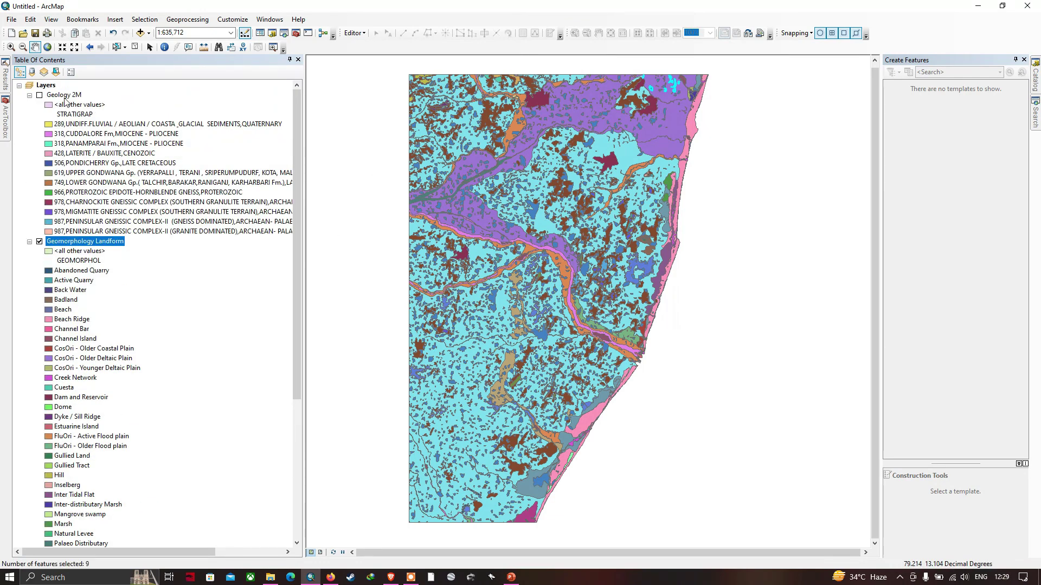
# - Turn Geology 2M back on and check its layer properties without changing anything
pyautogui.rightClick(65, 97)
pyautogui.click(40, 95)
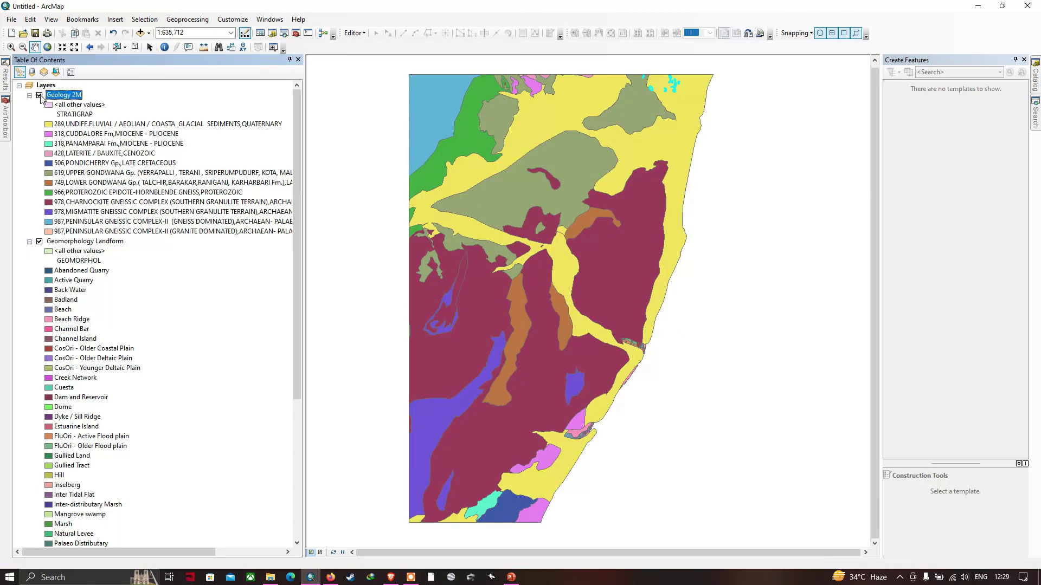
pyautogui.rightClick(65, 98)
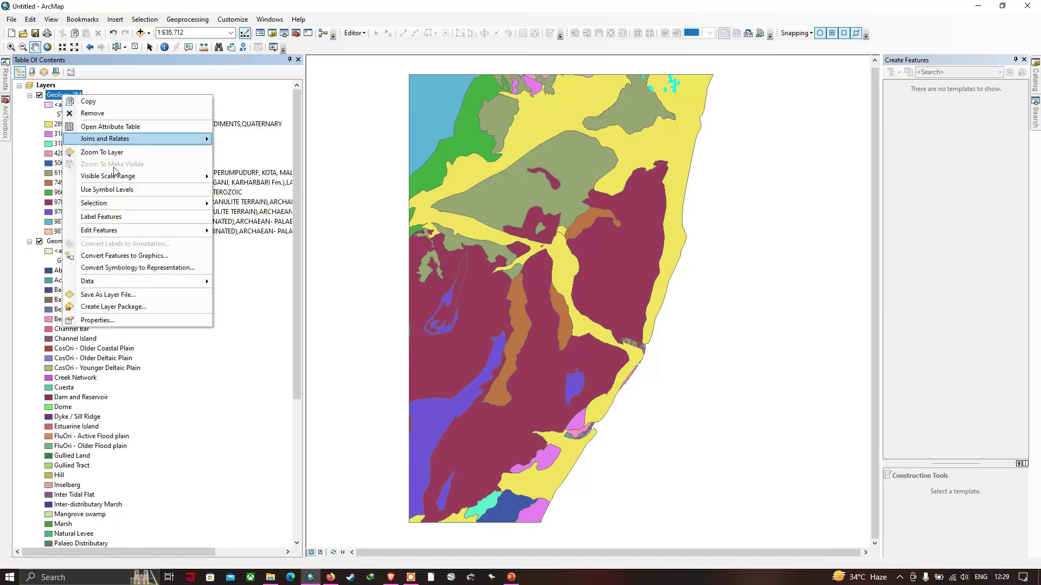
pyautogui.click(137, 320)
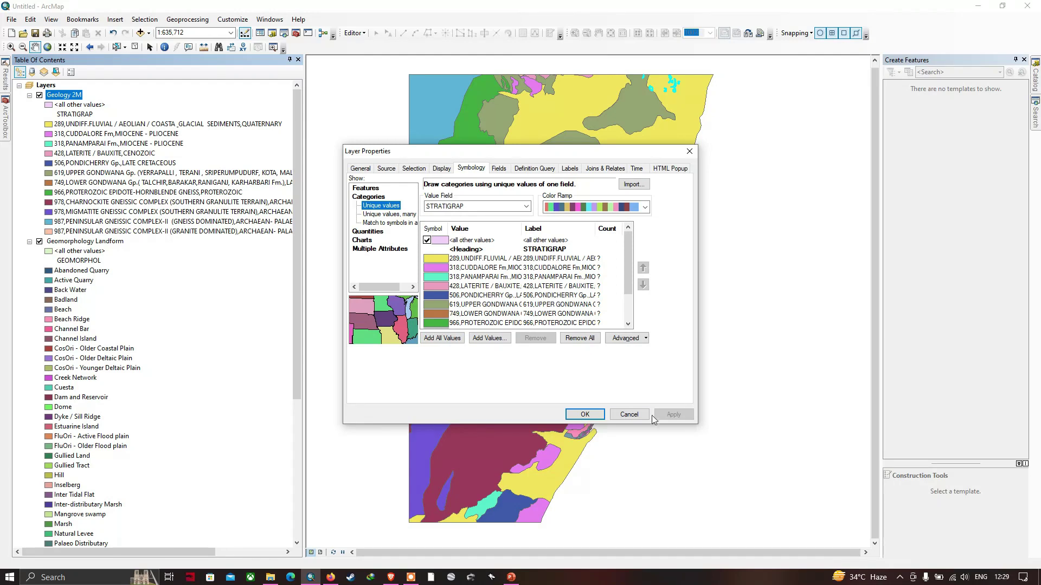
pyautogui.click(630, 415)
# - Review the Geology 2M attribute table's 36 records across to STRATIGRAP, then close it
pyautogui.rightClick(74, 97)
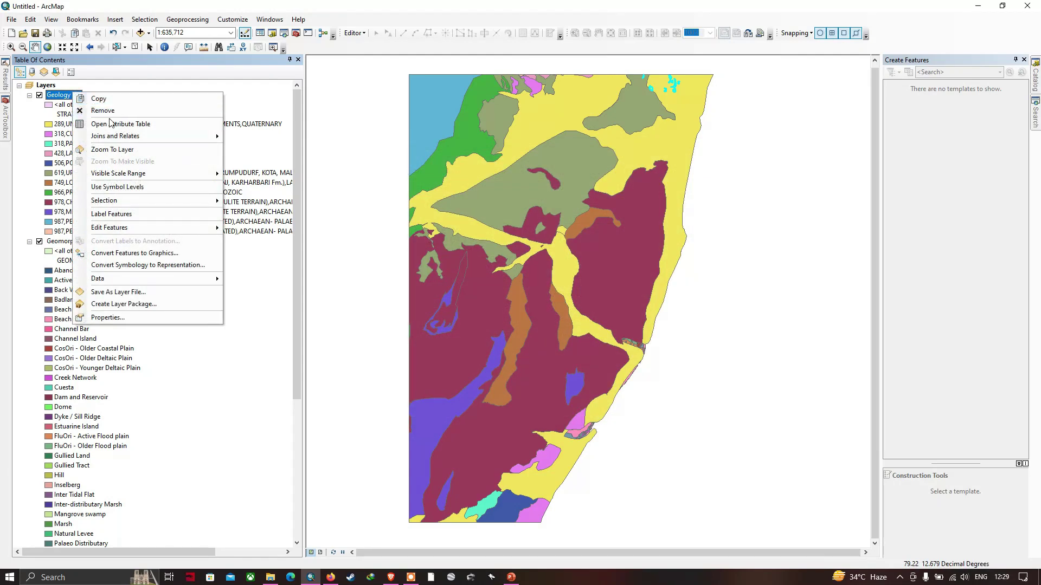
pyautogui.click(115, 122)
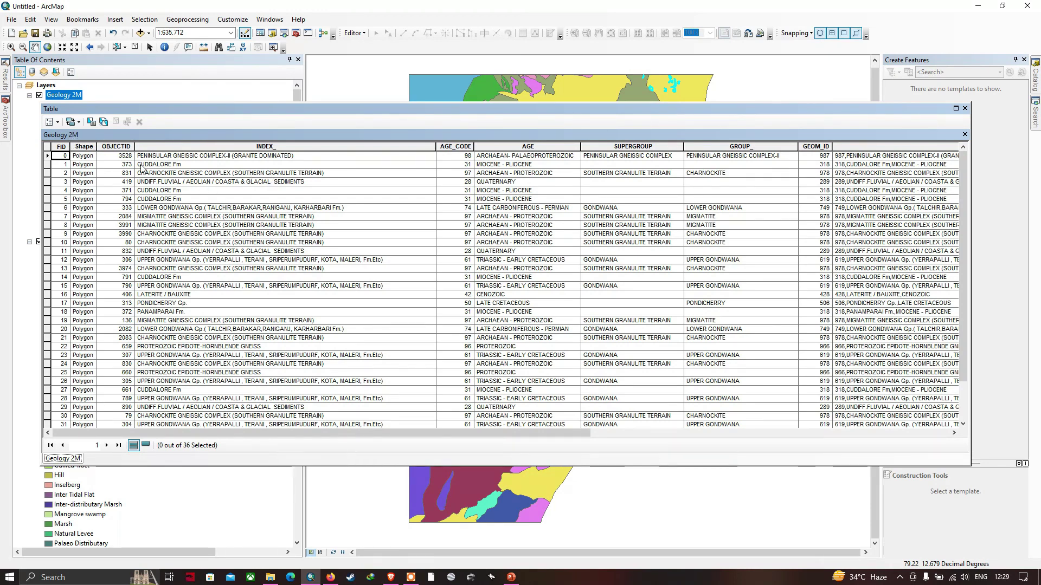
pyautogui.moveTo(399, 435); pyautogui.dragTo(582, 435)
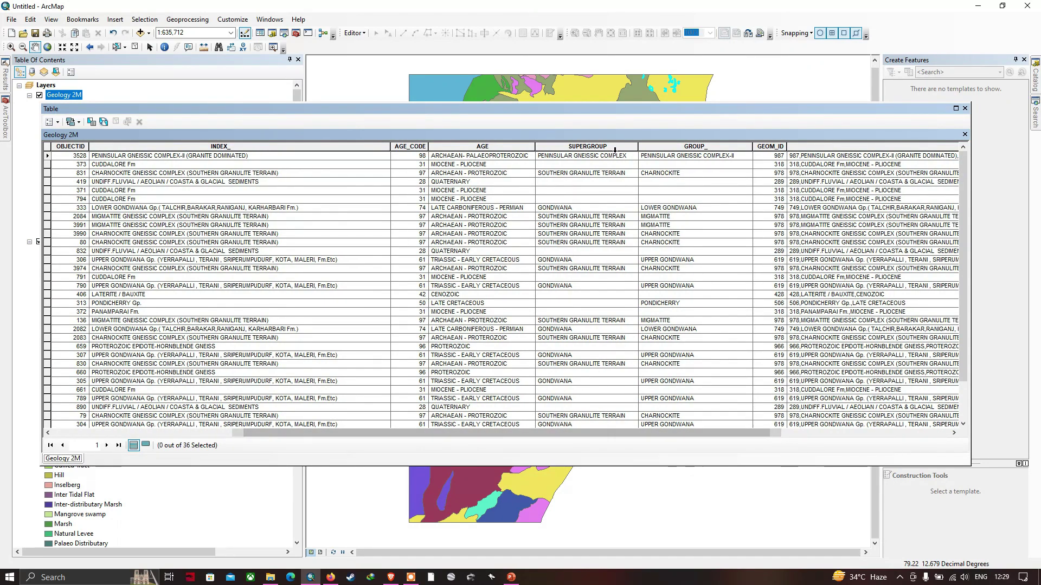
pyautogui.moveTo(654, 432); pyautogui.dragTo(838, 434)
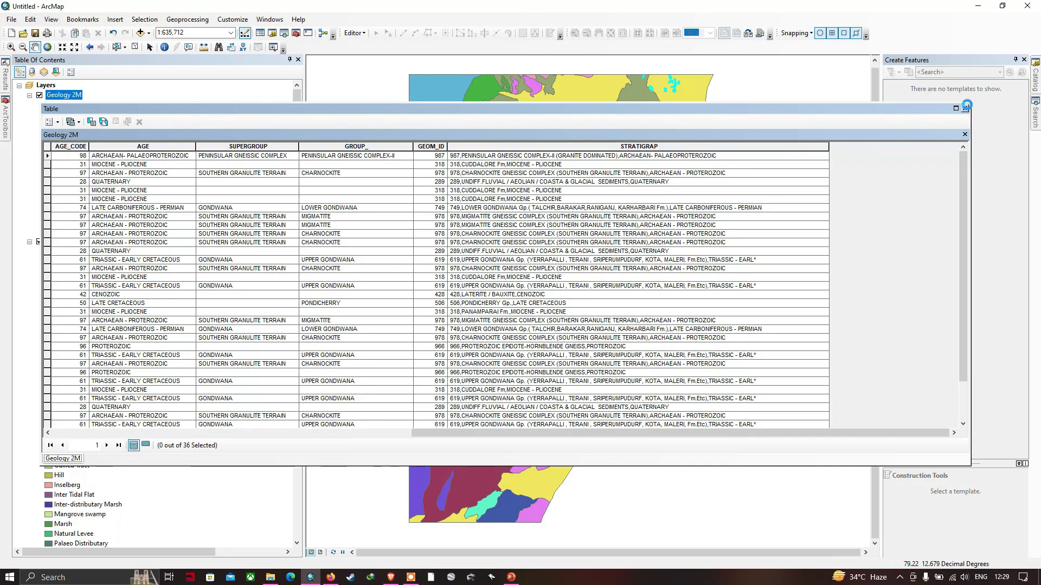
pyautogui.click(965, 107)
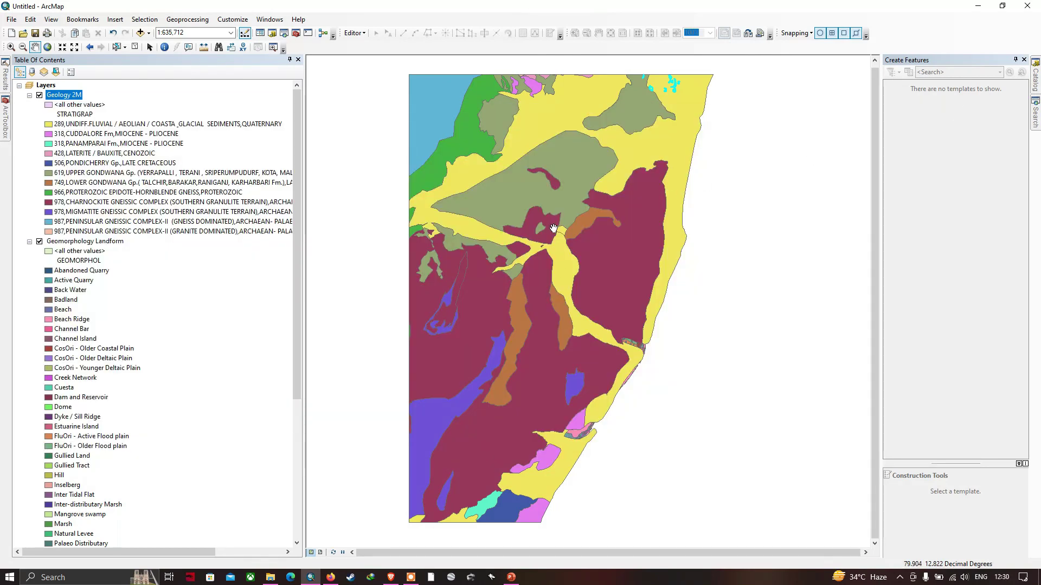